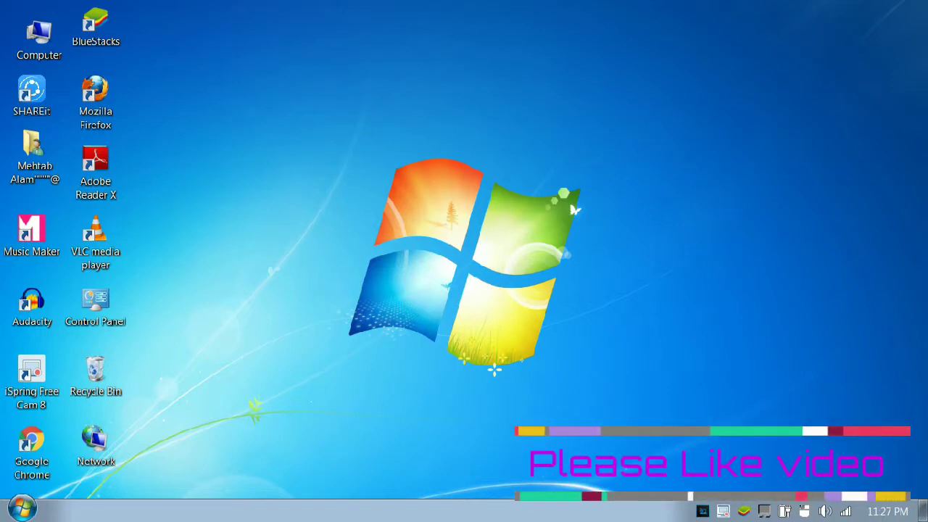
pyautogui.rightClick(278, 72)
pyautogui.click(304, 114)
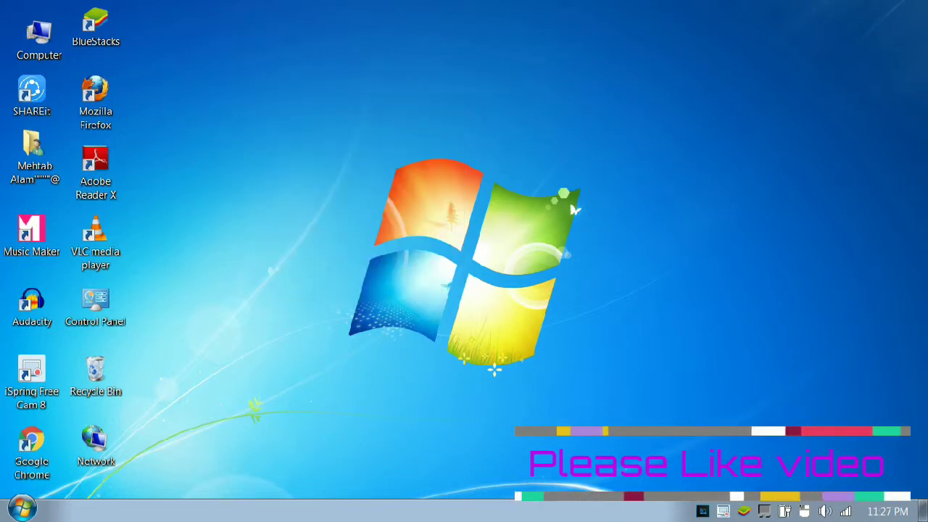
pyautogui.rightClick(313, 114)
pyautogui.click(323, 155)
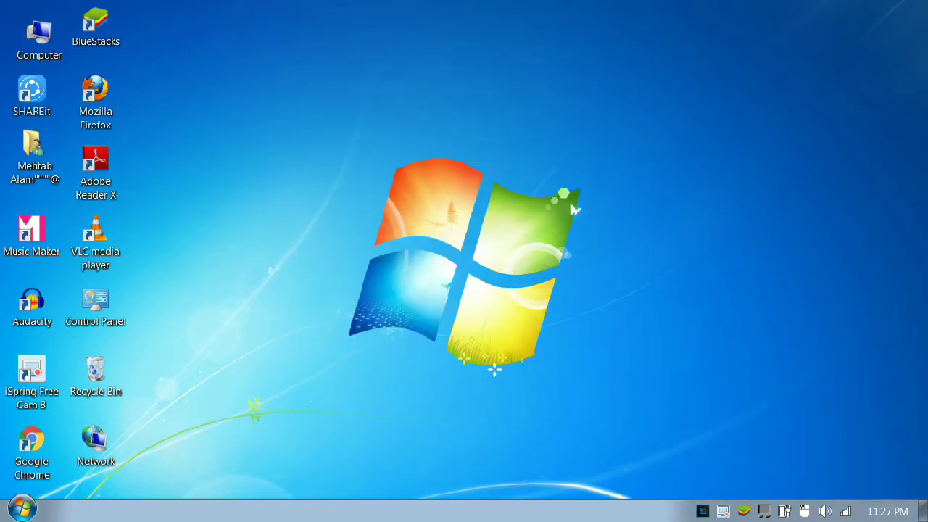
# Step: Open Computer from the desktop and maximize its window
pyautogui.rightClick(35, 24)
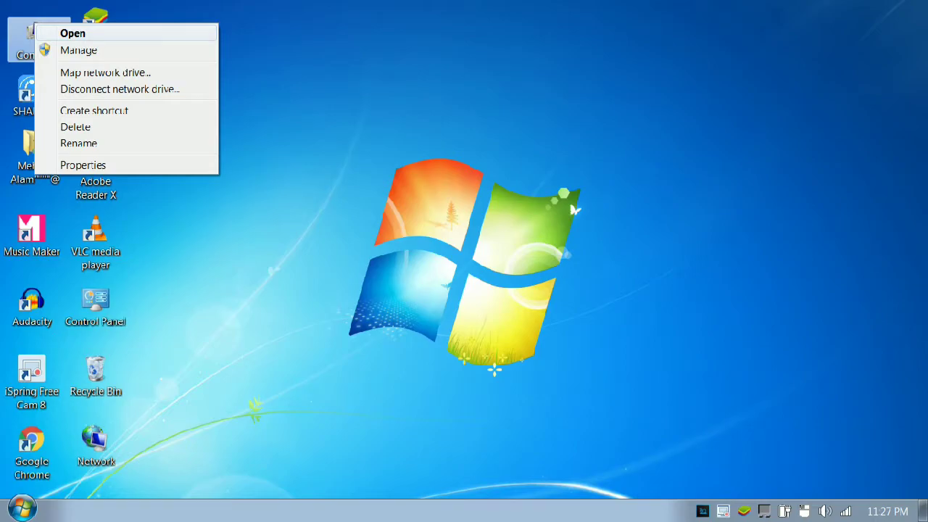
pyautogui.click(72, 33)
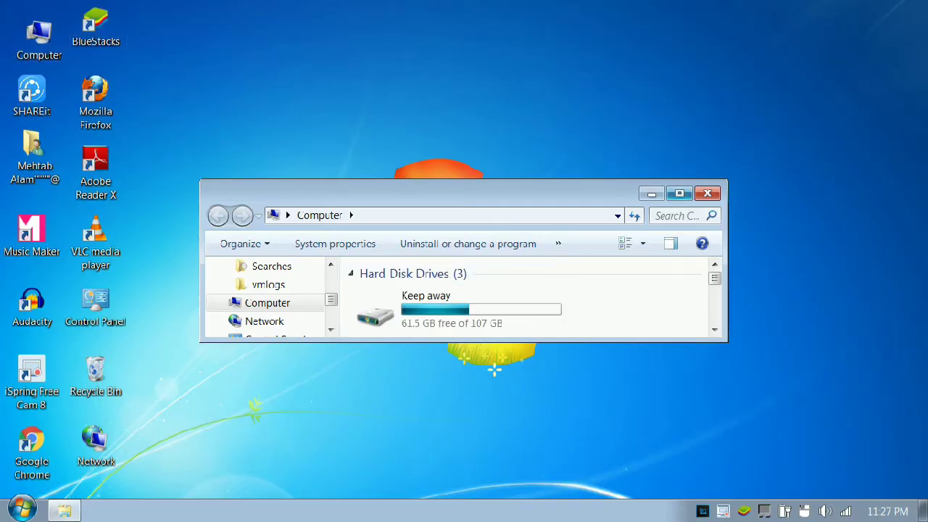
pyautogui.click(680, 193)
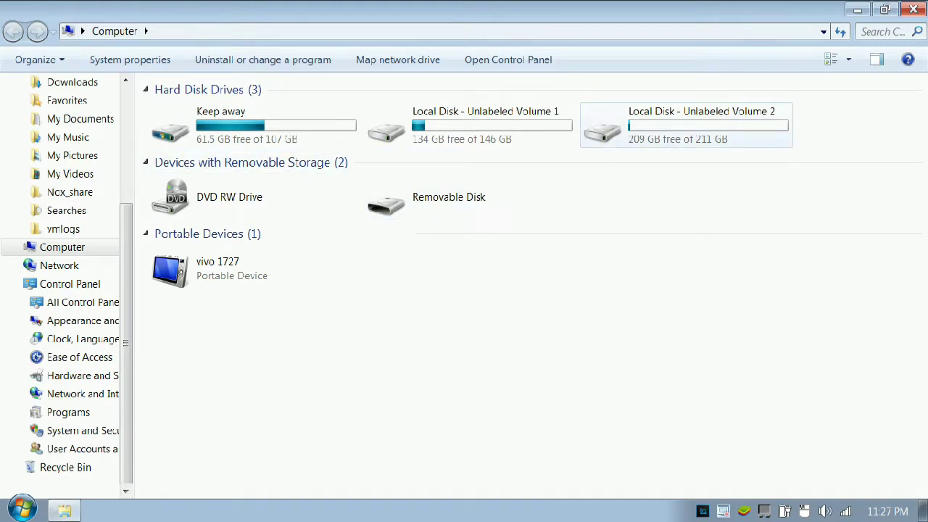
# Step: Open the drive Local Disk - Unlabeled Volume 2 and enlarge its window to full screen
pyautogui.click(675, 131)
pyautogui.rightClick(675, 131)
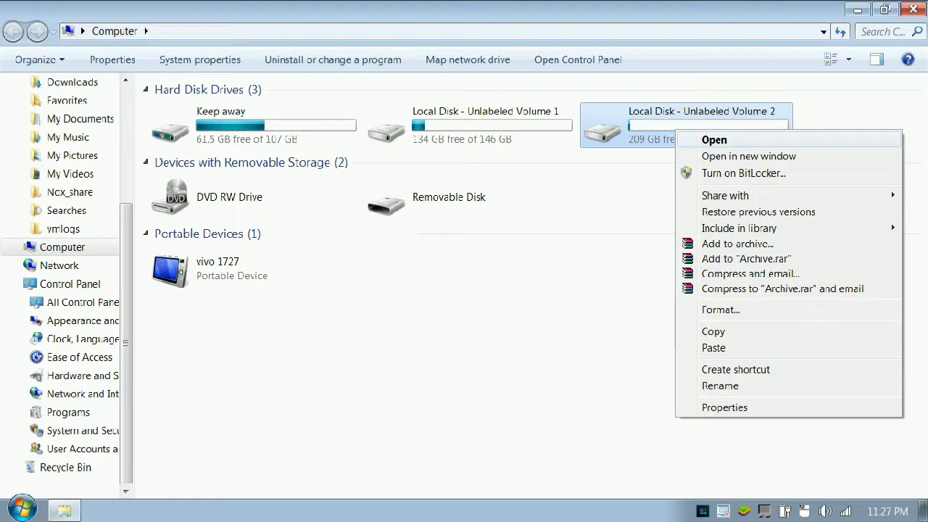
pyautogui.click(714, 138)
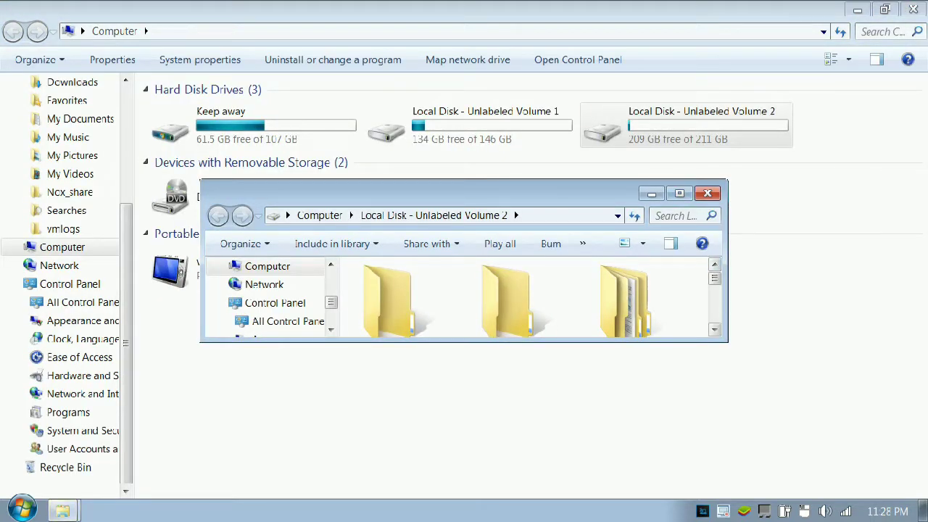
pyautogui.moveTo(616, 341); pyautogui.dragTo(616, 520)
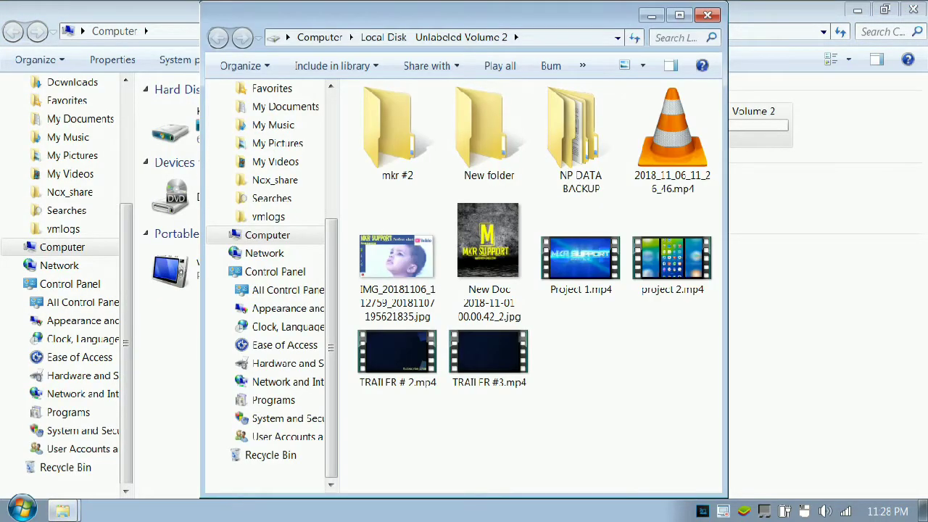
pyautogui.moveTo(728, 326); pyautogui.dragTo(781, 327)
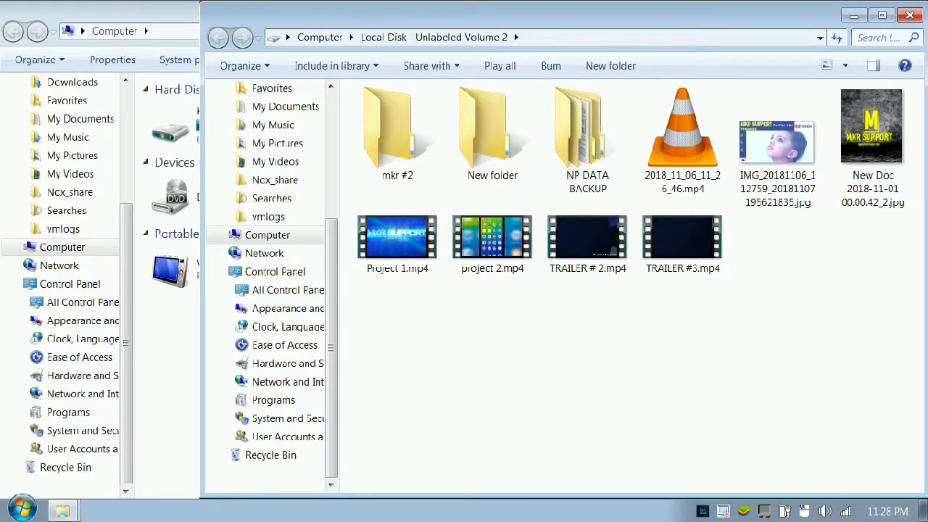
pyautogui.click(882, 15)
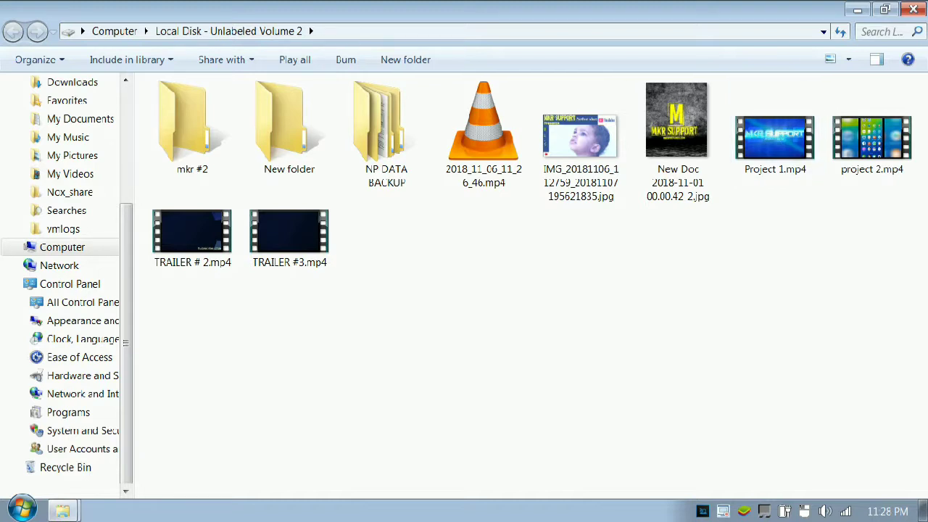
# Step: Move the video Project 1.mp4 into the mkr #2 folder by cutting and pasting it
pyautogui.rightClick(775, 145)
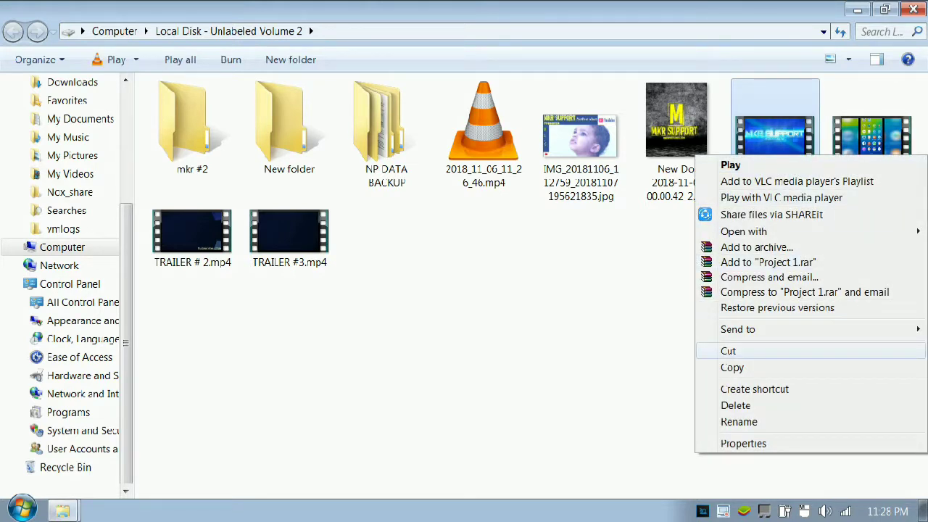
pyautogui.click(728, 351)
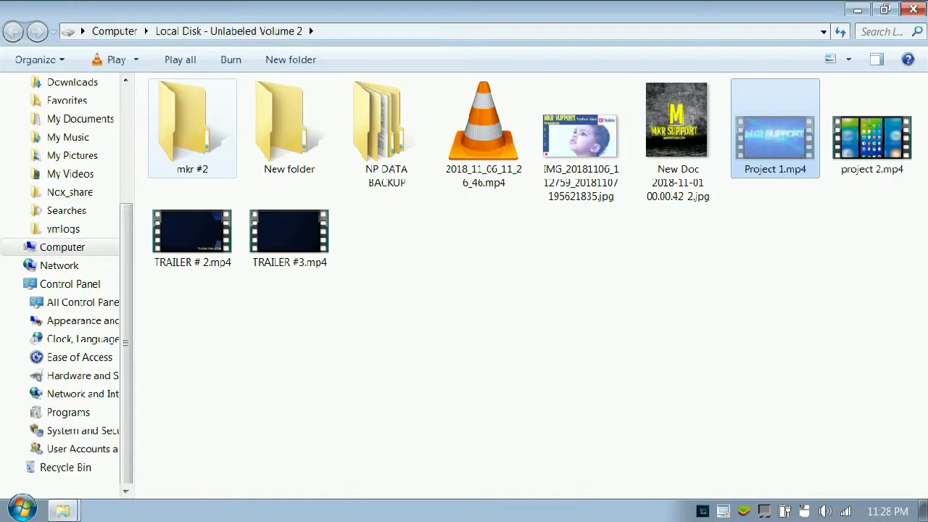
pyautogui.rightClick(201, 99)
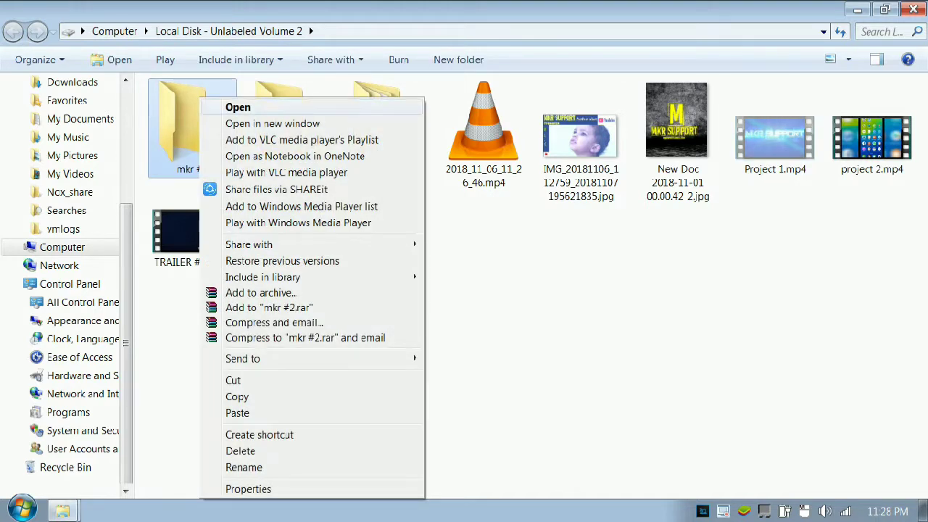
pyautogui.click(238, 107)
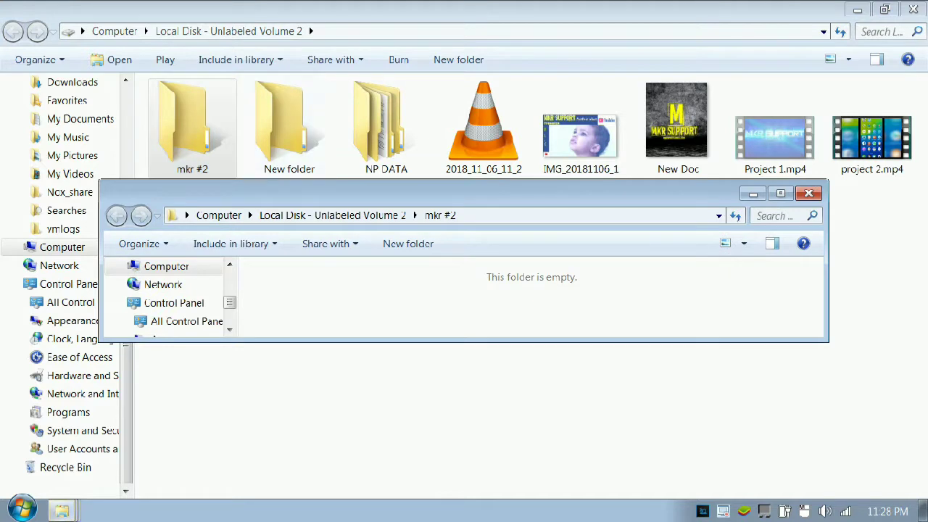
pyautogui.moveTo(464, 341); pyautogui.dragTo(464, 520)
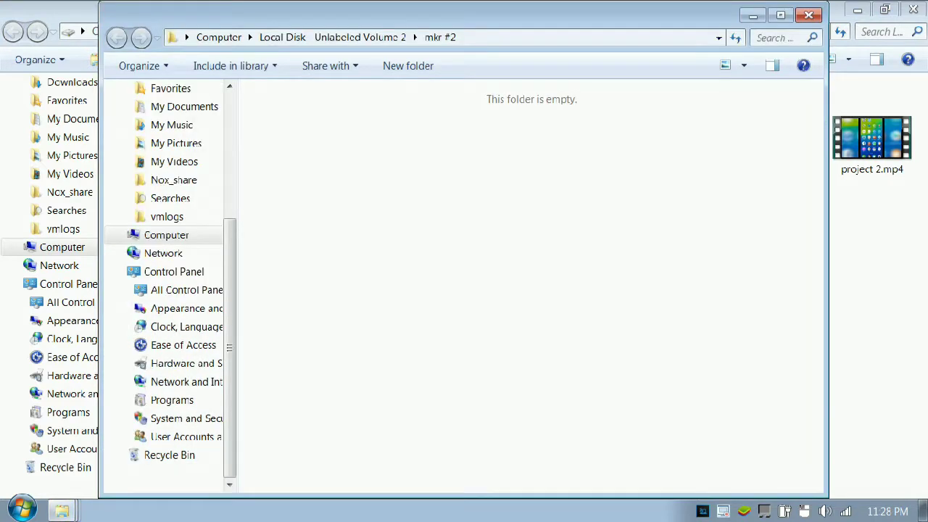
pyautogui.press('super+Up')
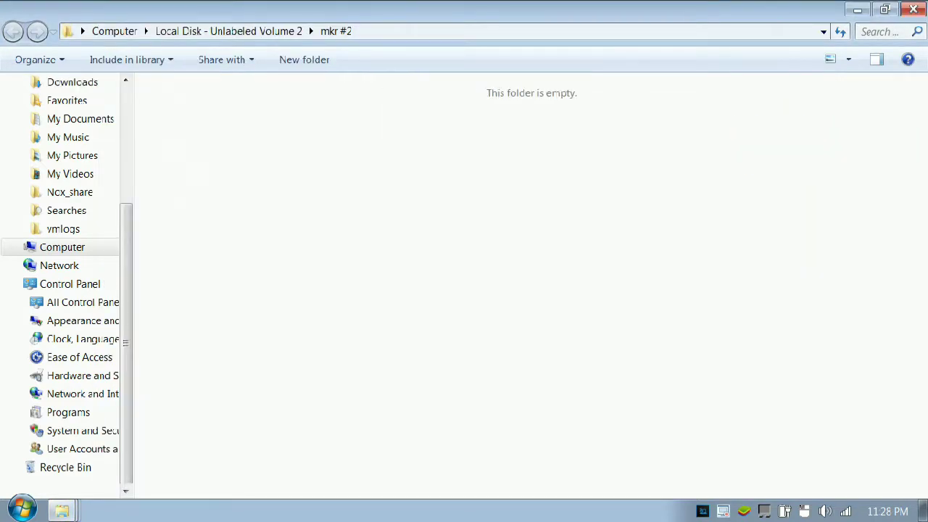
pyautogui.rightClick(392, 175)
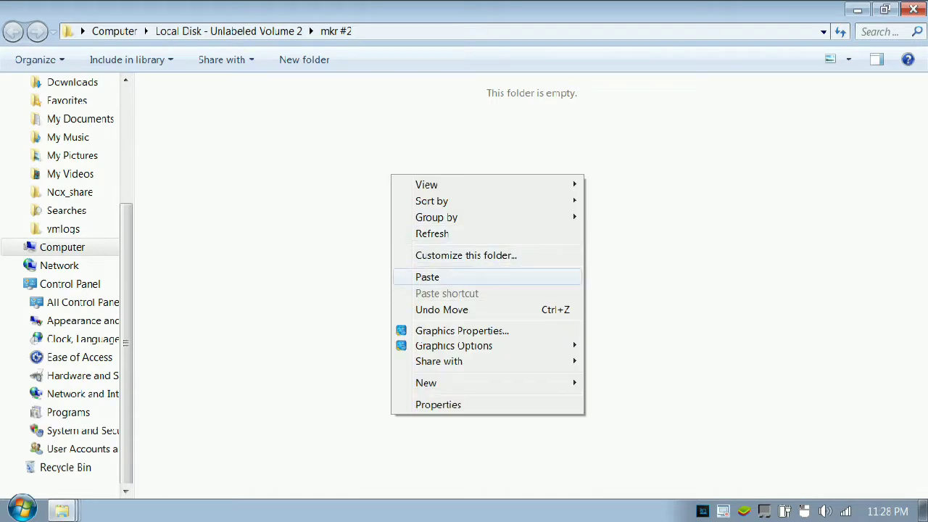
pyautogui.click(428, 277)
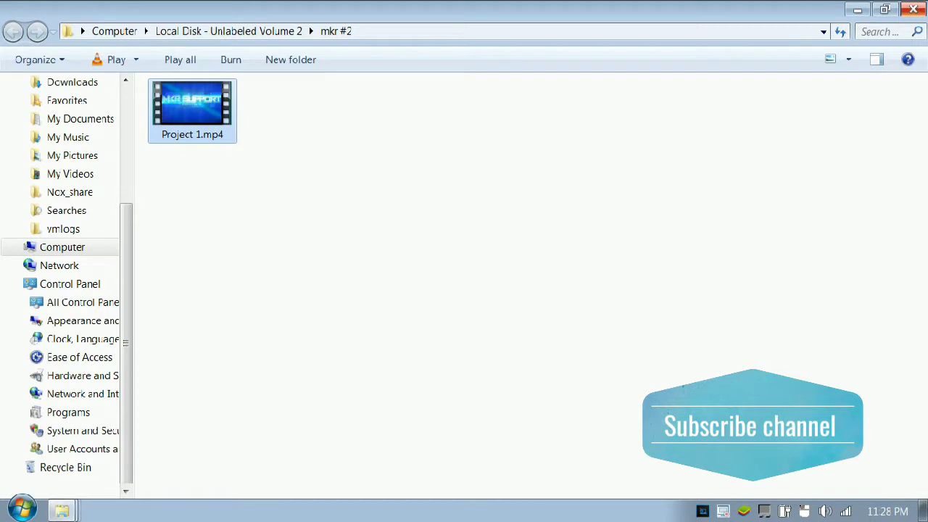
# Step: Return to the root of Local Disk - Unlabeled Volume 2, where the mkr #2 folder is stored
pyautogui.hotkey('alt', 'Up')
pyautogui.click(508, 327)
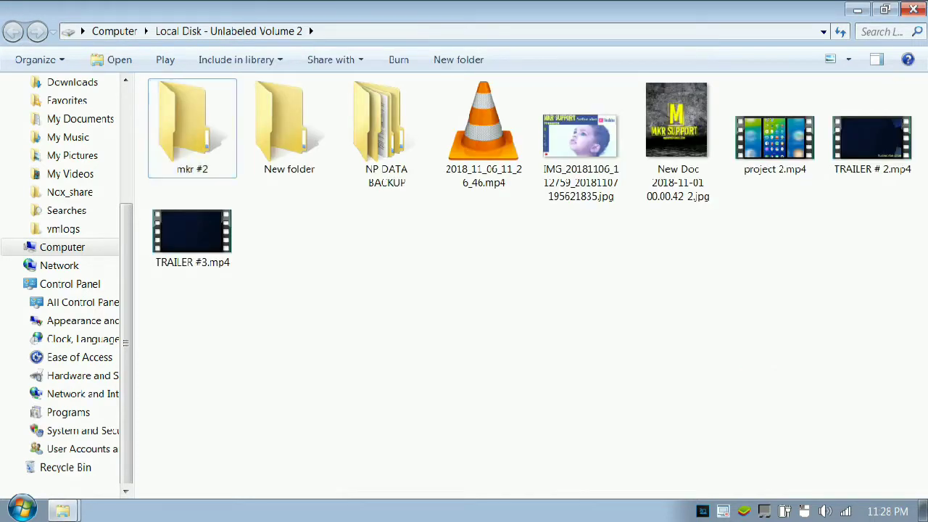
pyautogui.rightClick(692, 278)
pyautogui.click(733, 94)
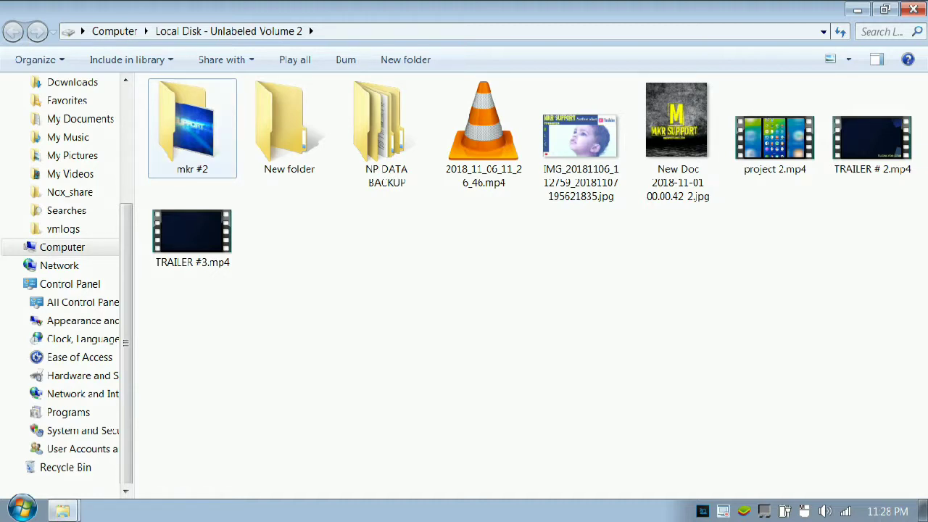
# Step: Open the security permissions of the mkr #2 folder for editing from its properties
pyautogui.rightClick(210, 112)
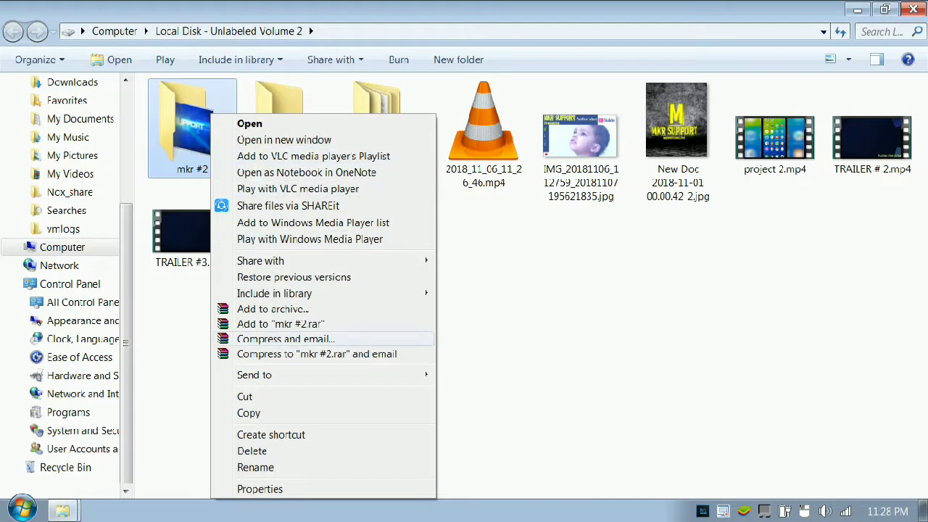
pyautogui.click(260, 489)
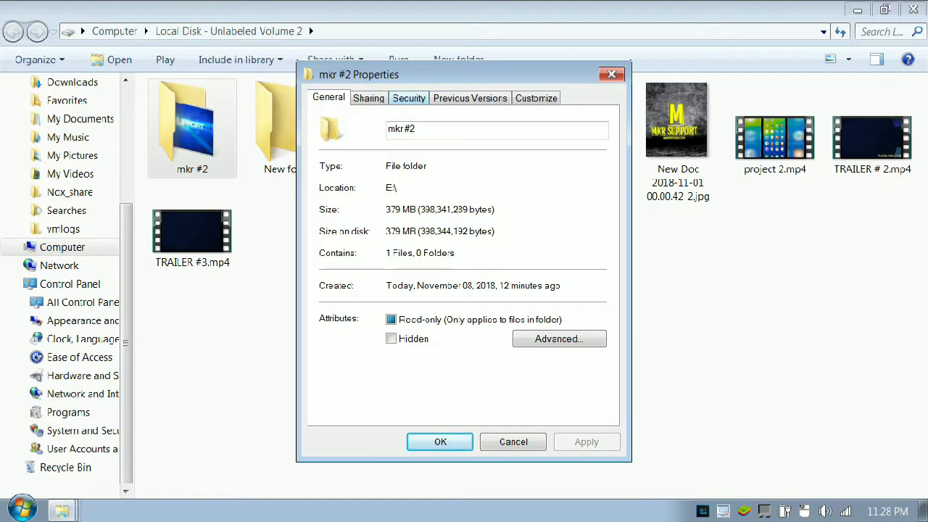
pyautogui.click(409, 98)
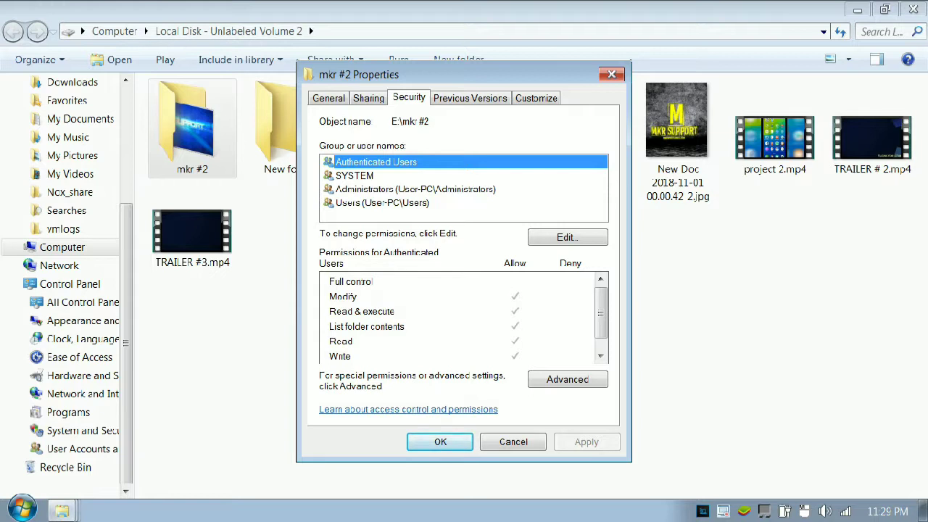
pyautogui.click(568, 237)
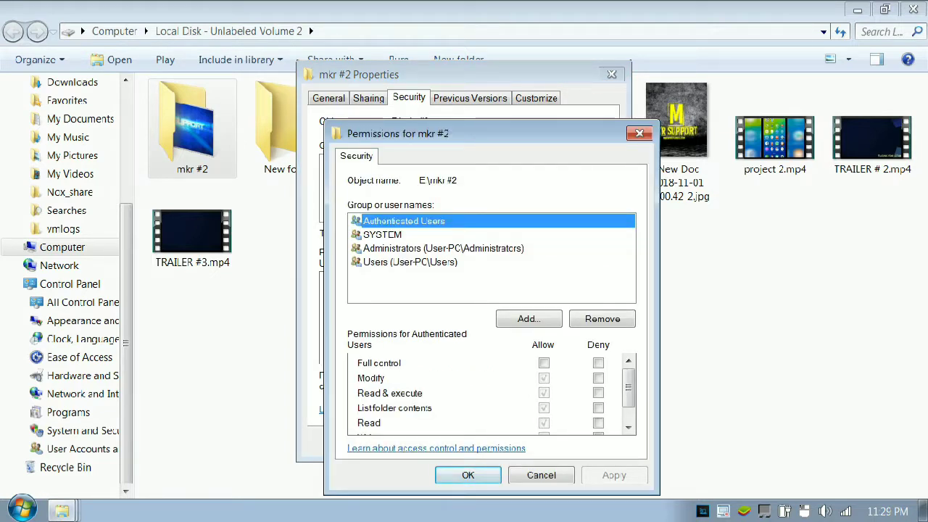
# Step: Deny Full control of the mkr #2 folder to Authenticated Users, SYSTEM, Administrators and Users
pyautogui.click(598, 362)
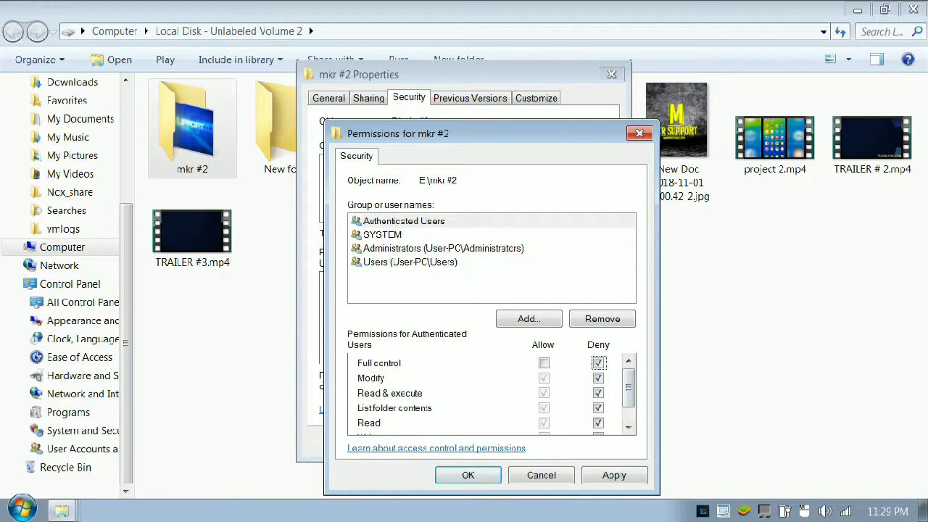
pyautogui.click(382, 235)
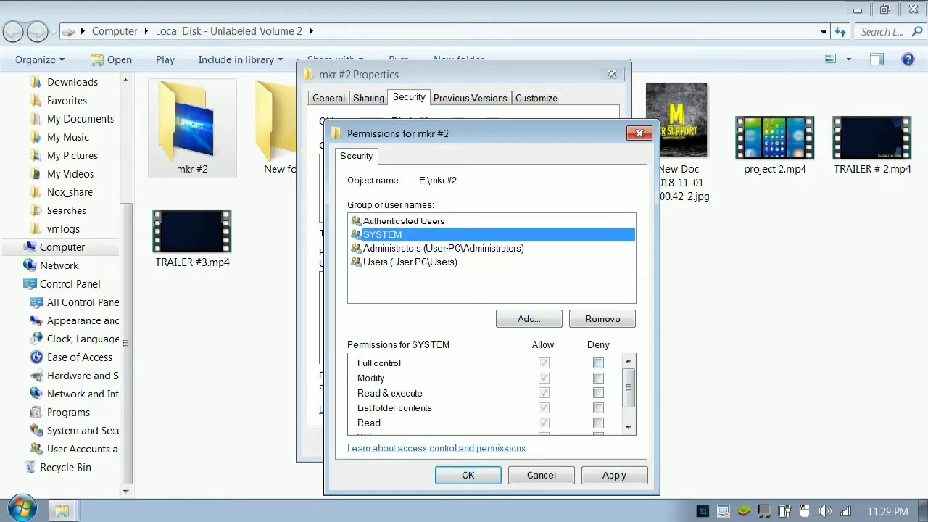
pyautogui.click(598, 363)
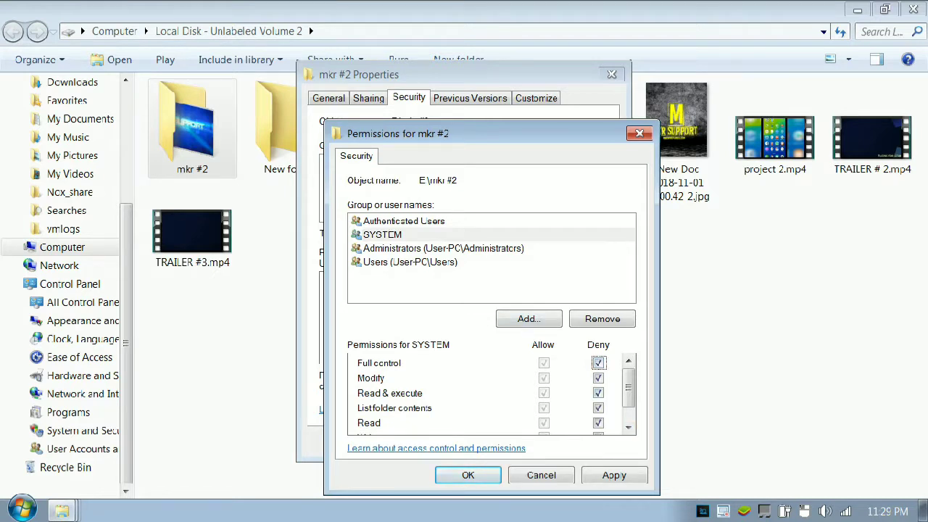
pyautogui.click(443, 249)
pyautogui.click(598, 362)
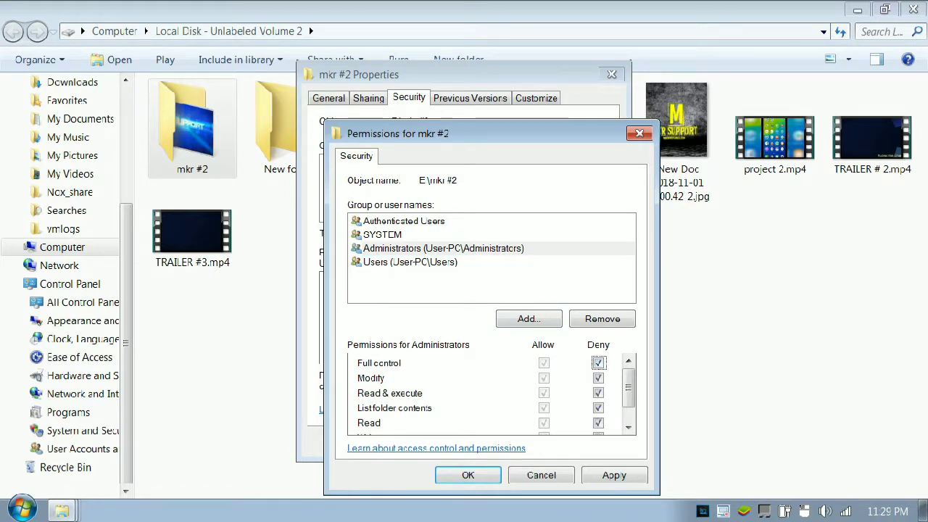
pyautogui.click(410, 263)
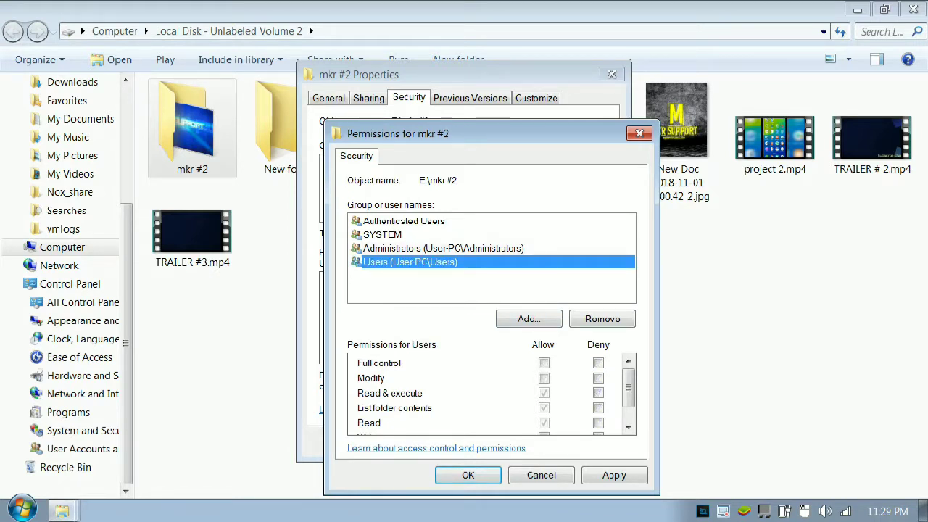
pyautogui.click(598, 363)
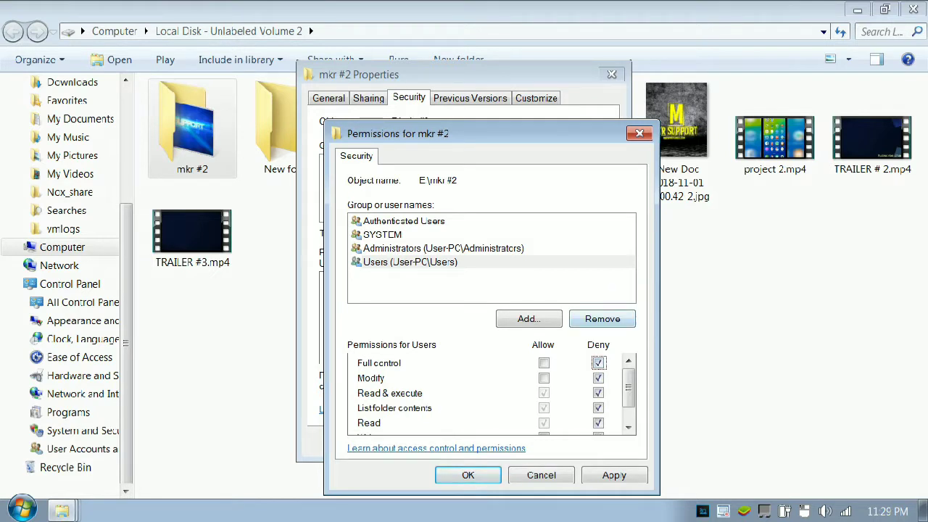
# Step: Apply the deny permissions, accept the security confirmation and close the permissions and properties dialogs of mkr #2
pyautogui.click(614, 475)
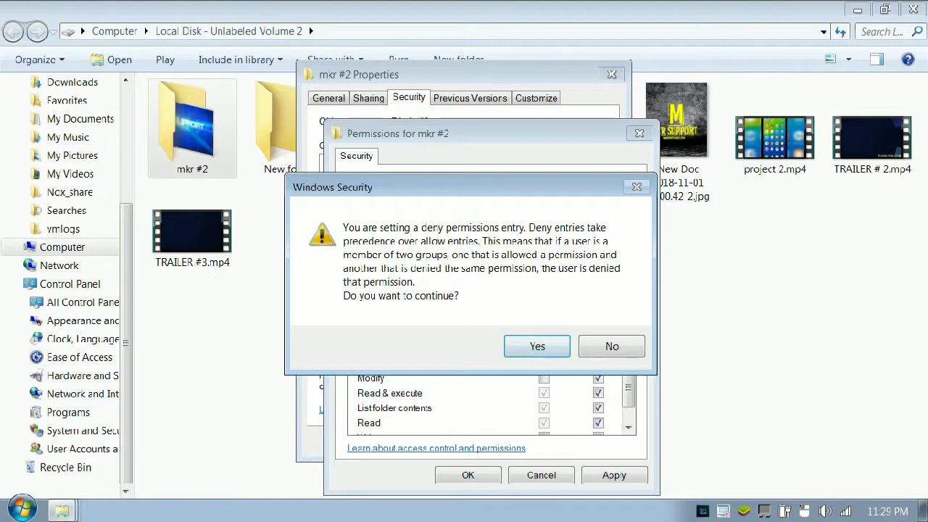
pyautogui.press('Return')
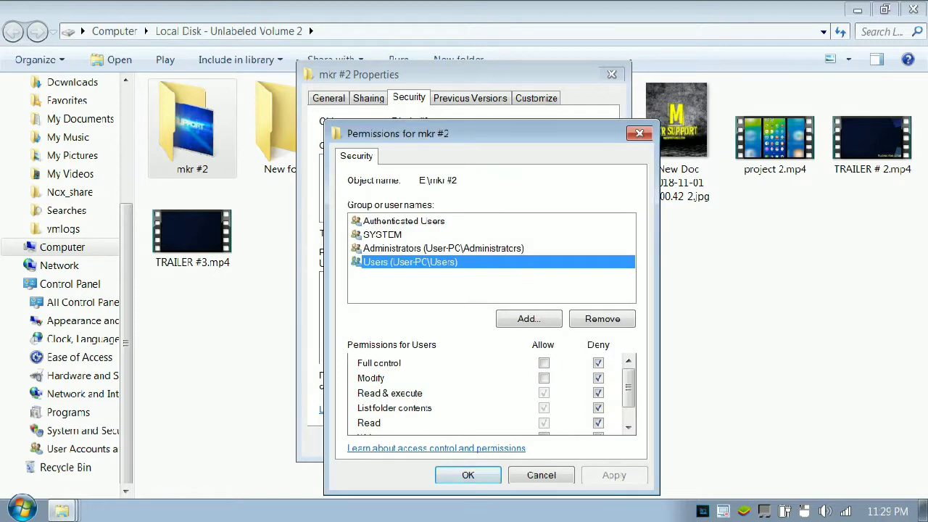
pyautogui.press('Return')
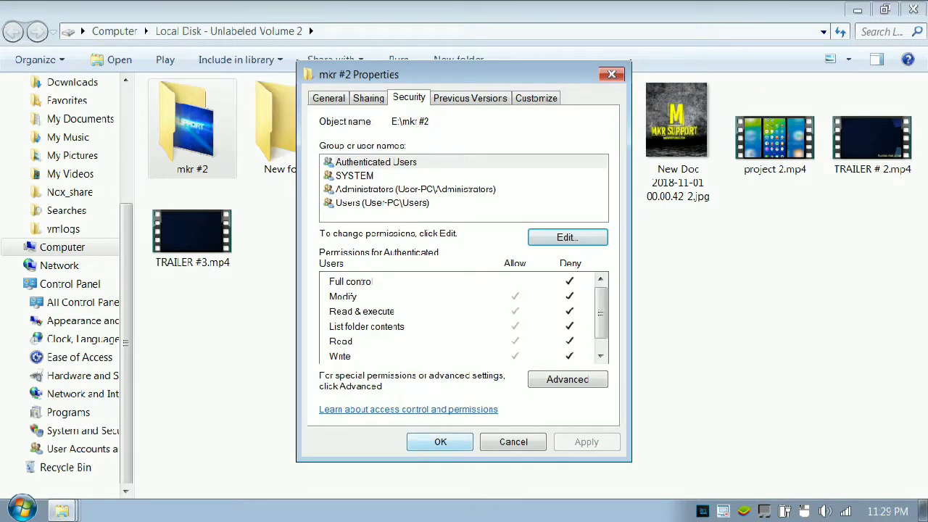
pyautogui.press('Return')
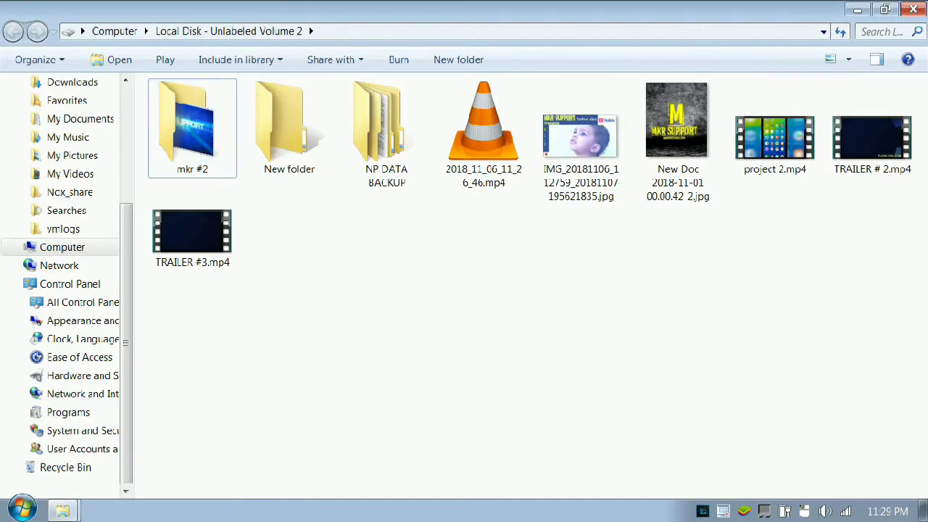
pyautogui.rightClick(358, 206)
pyautogui.click(399, 265)
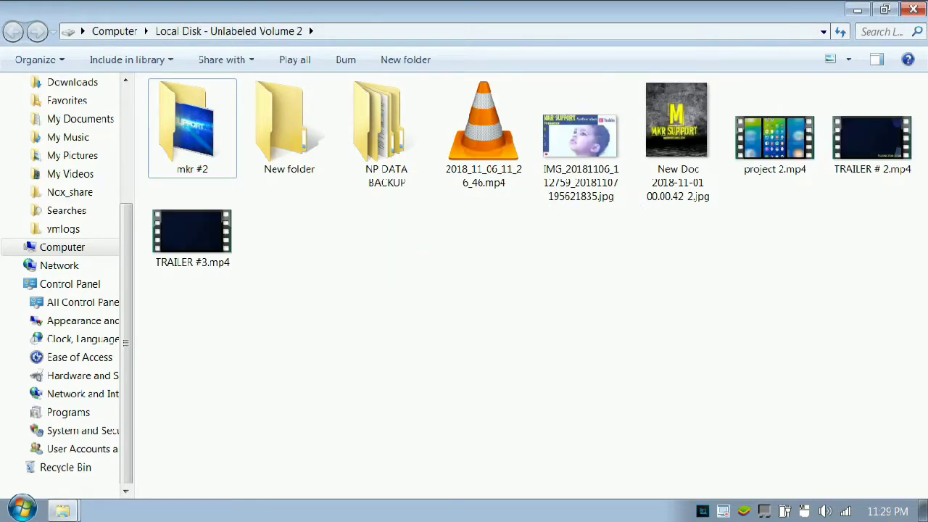
# Step: Refresh the drive's contents and try to delete the mkr #2 folder, cancelling the attempt
pyautogui.rightClick(318, 252)
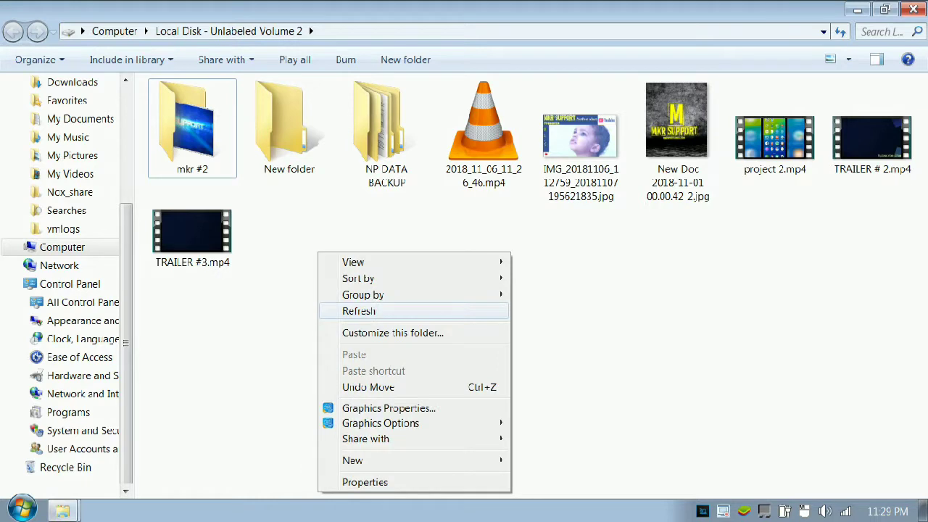
pyautogui.press('Return')
pyautogui.rightClick(190, 112)
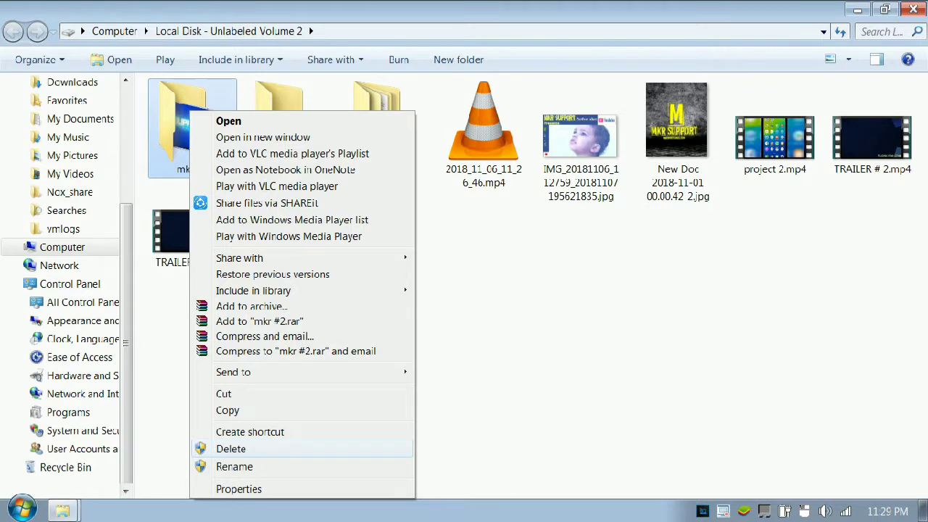
pyautogui.click(231, 449)
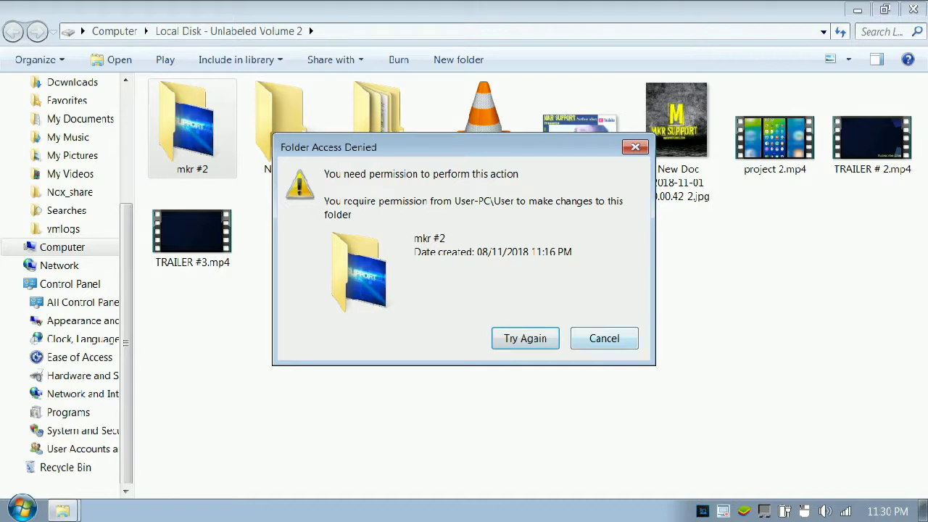
pyautogui.press('Escape')
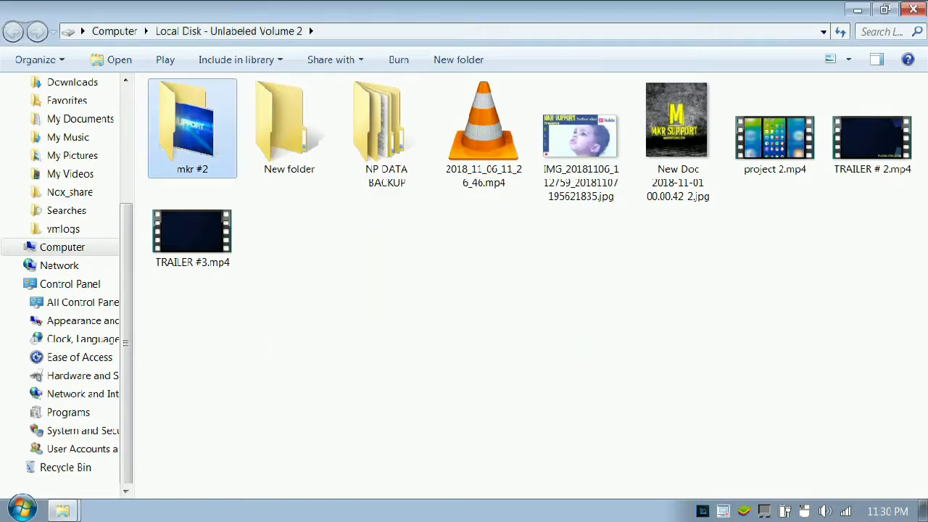
# Step: Try to open the locked mkr #2 folder, continue past the access prompt and close the dialog
pyautogui.rightClick(178, 120)
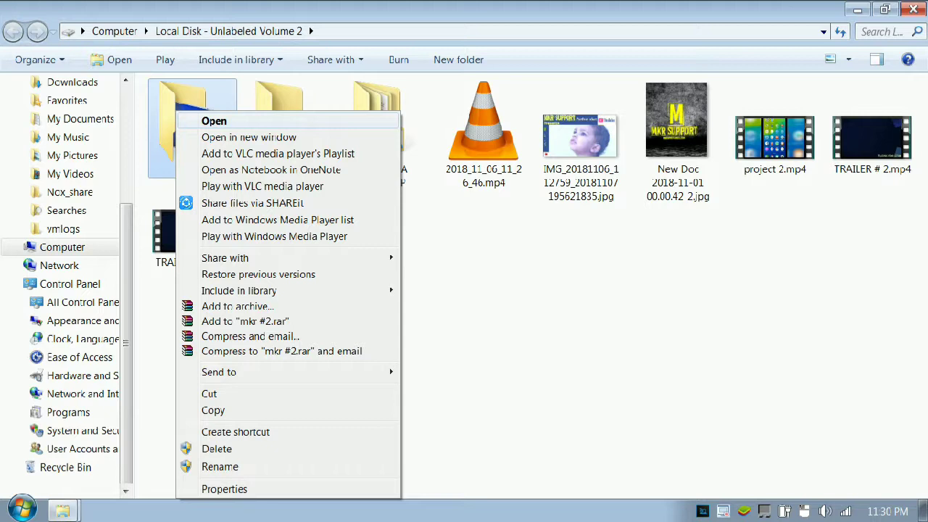
pyautogui.press('Return')
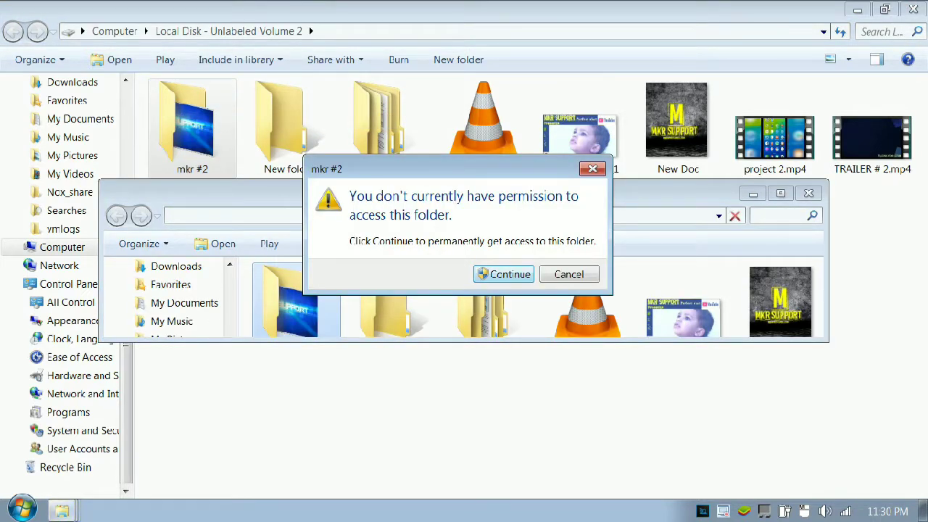
pyautogui.press('Return')
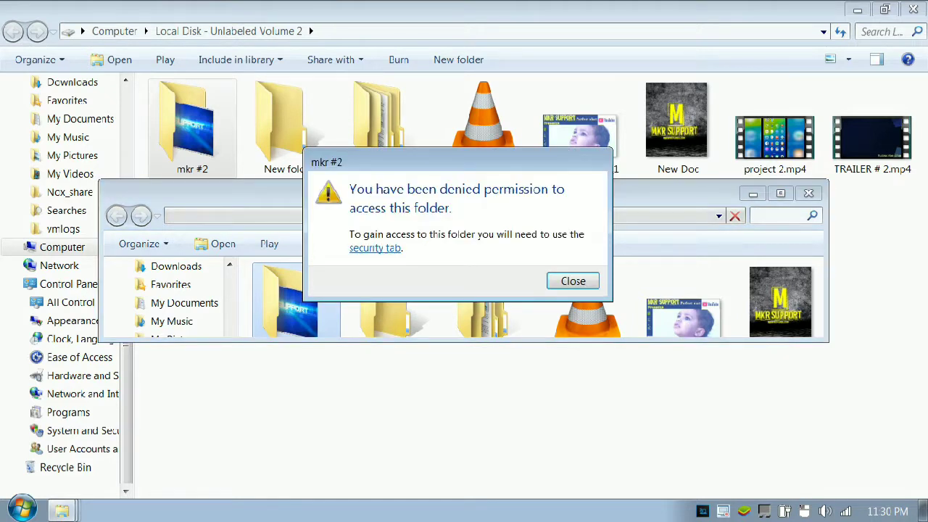
pyautogui.press('Return')
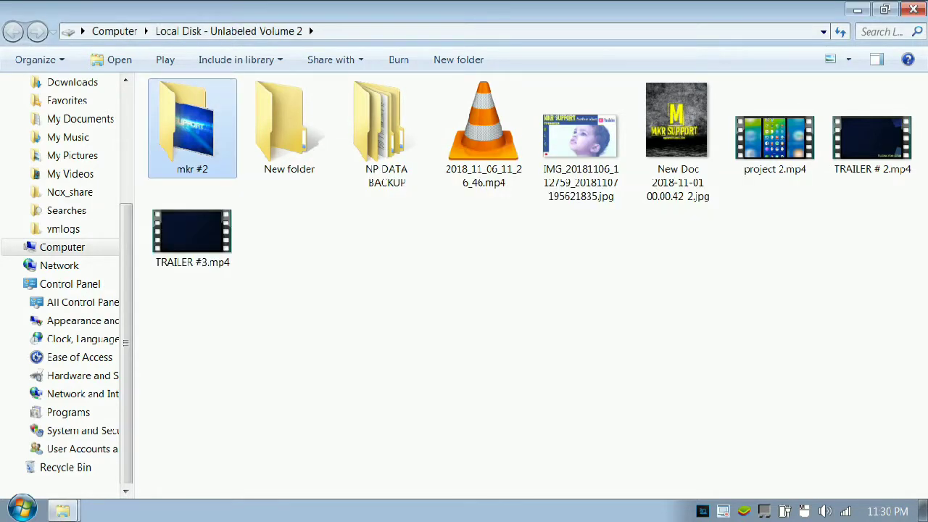
# Step: Attempt to open mkr #2 again and go through its security settings to edit the folder's permissions
pyautogui.rightClick(199, 111)
pyautogui.click(238, 122)
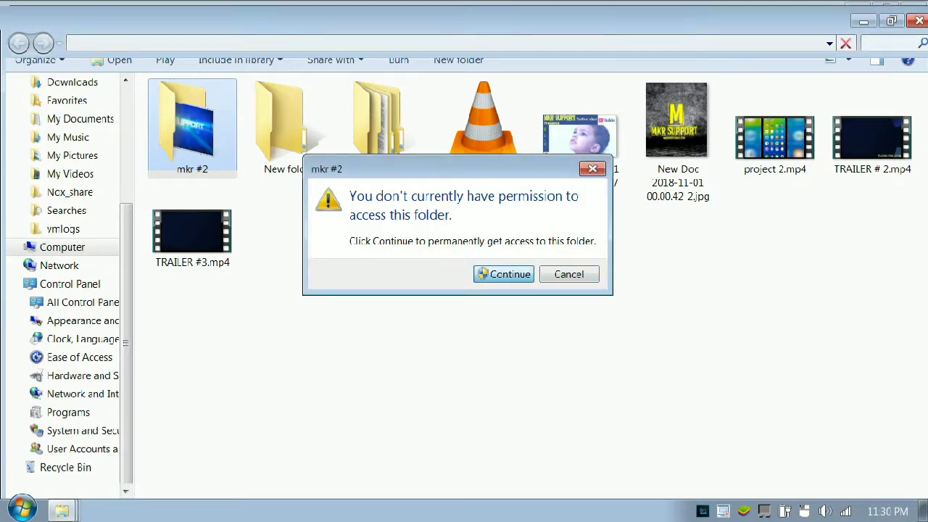
pyautogui.press('Return')
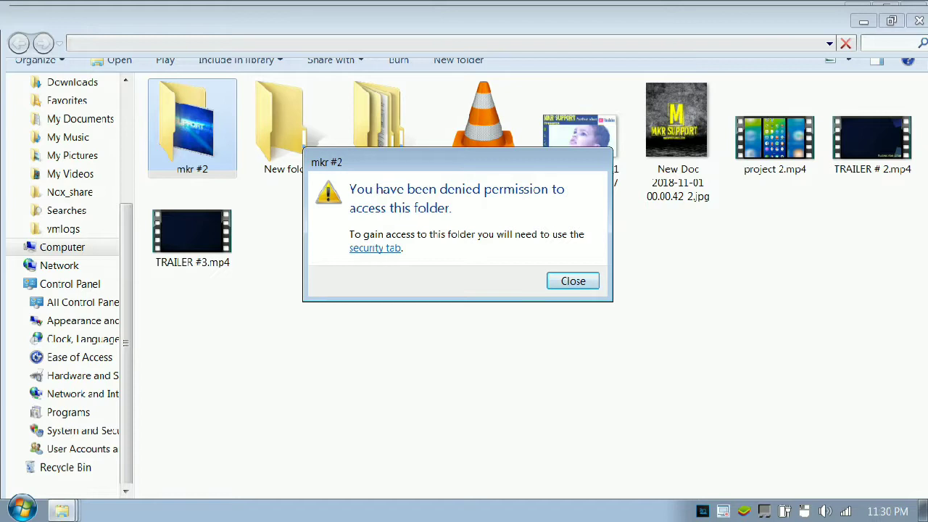
pyautogui.press('Tab')
pyautogui.press('Return')
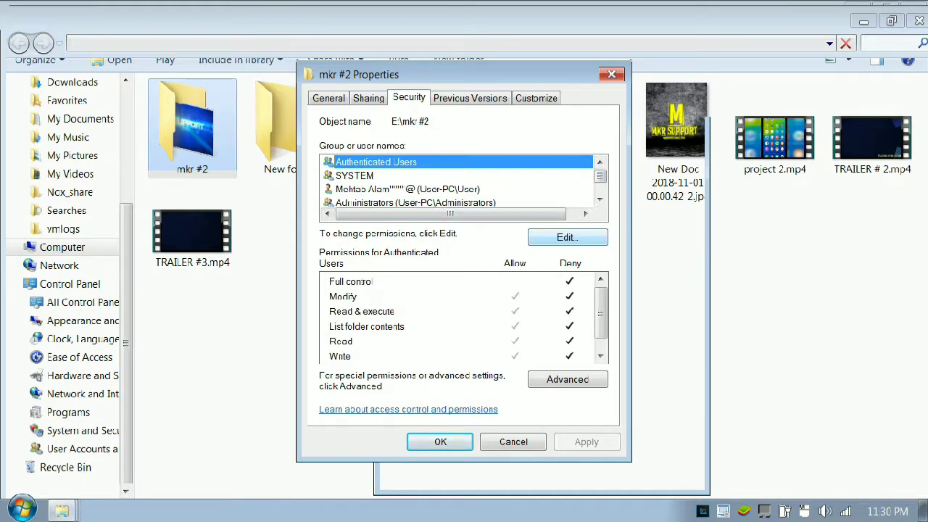
pyautogui.click(567, 238)
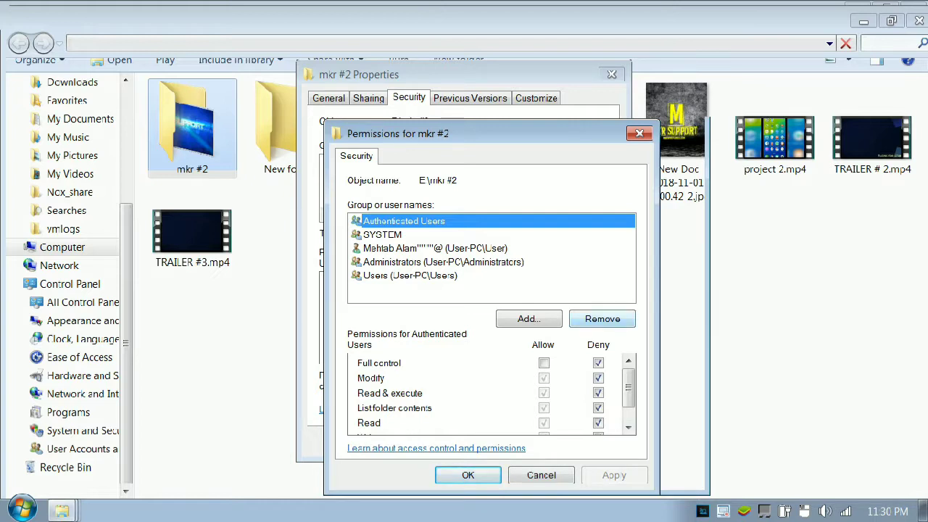
# Step: Remove the deny permissions of Authenticated Users, SYSTEM, Administrators and Users, and remove the personal user account's entry from mkr #2
pyautogui.click(603, 319)
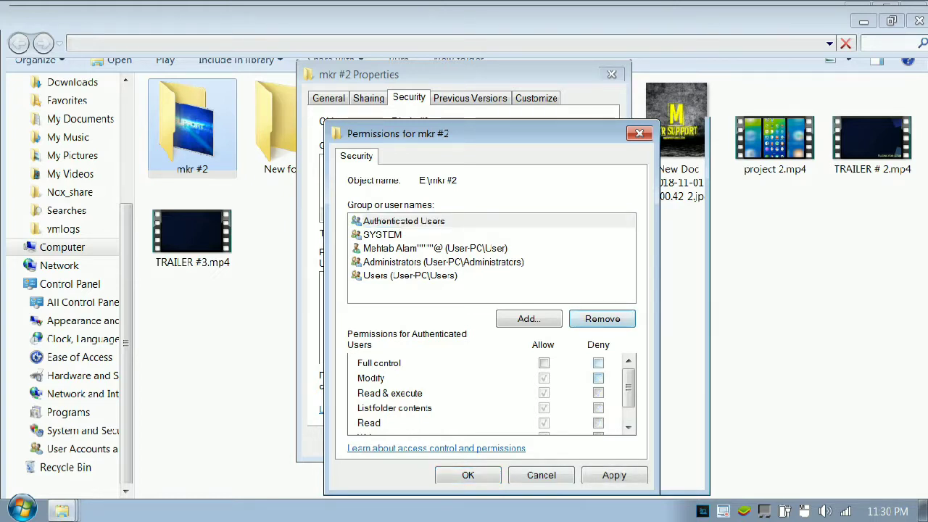
pyautogui.click(383, 235)
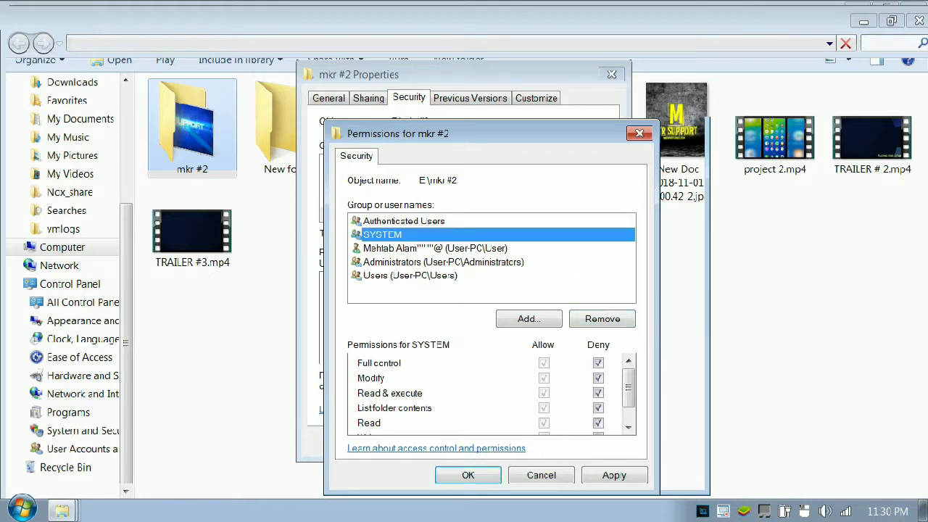
pyautogui.click(602, 320)
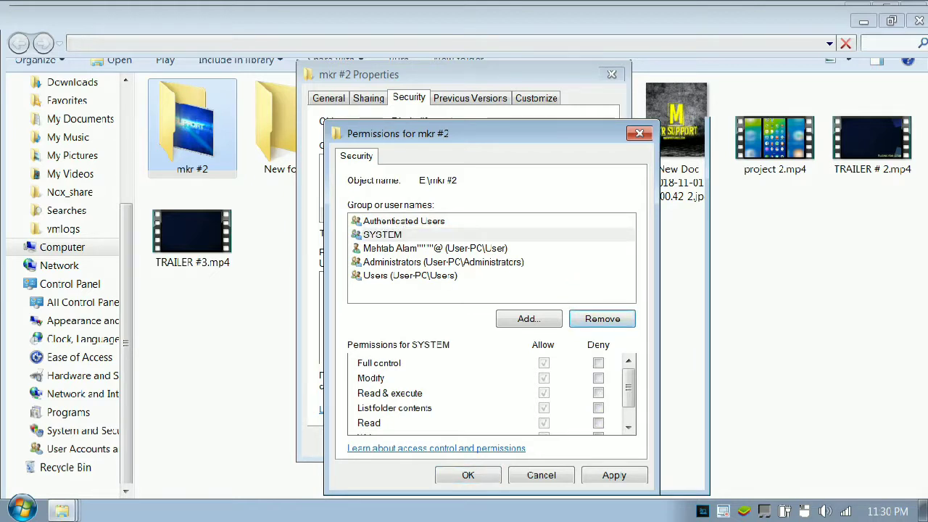
pyautogui.click(435, 248)
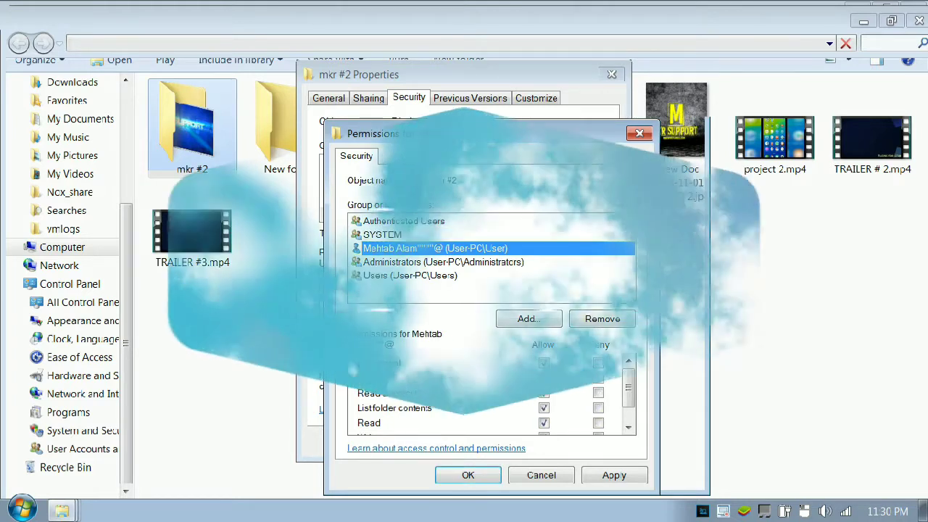
pyautogui.click(602, 319)
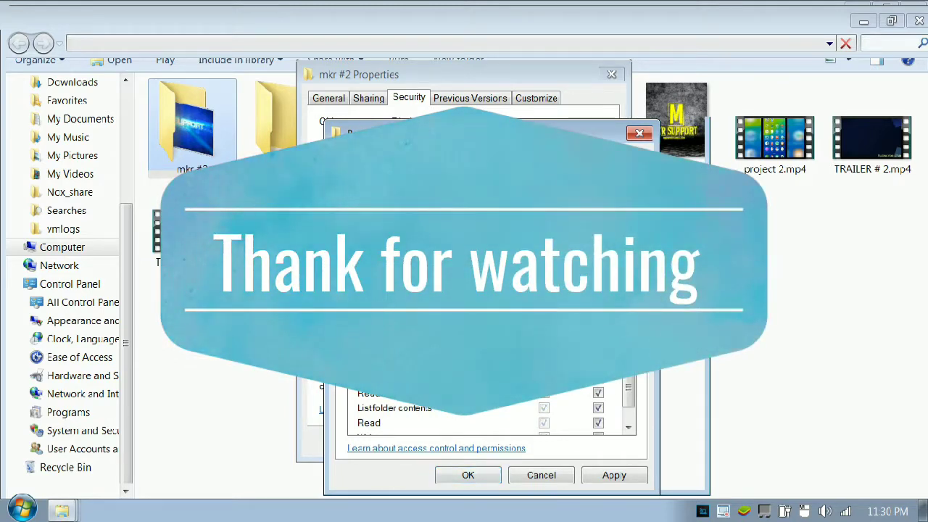
pyautogui.click(603, 319)
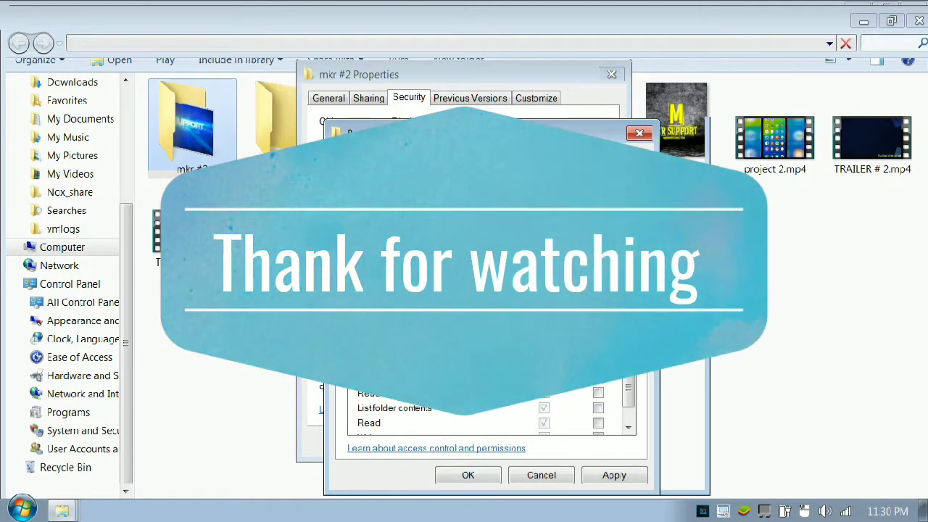
pyautogui.click(410, 262)
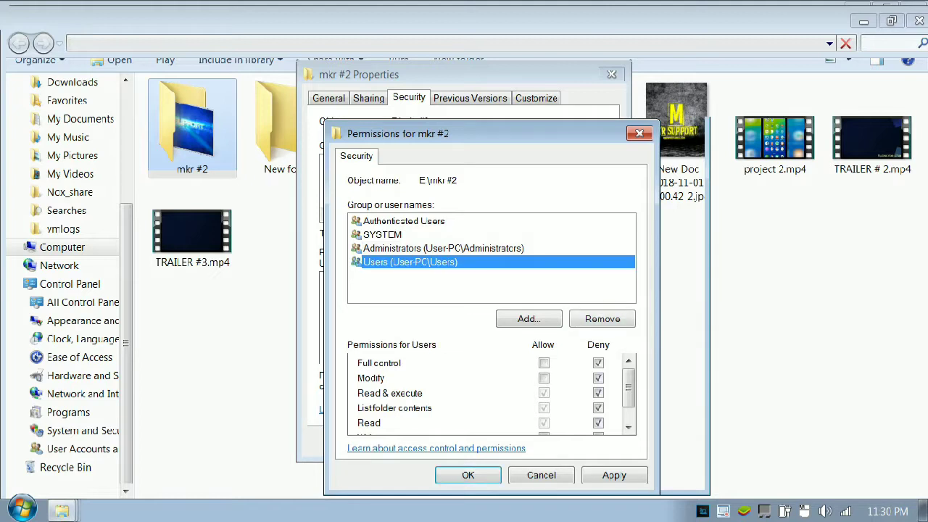
pyautogui.click(603, 319)
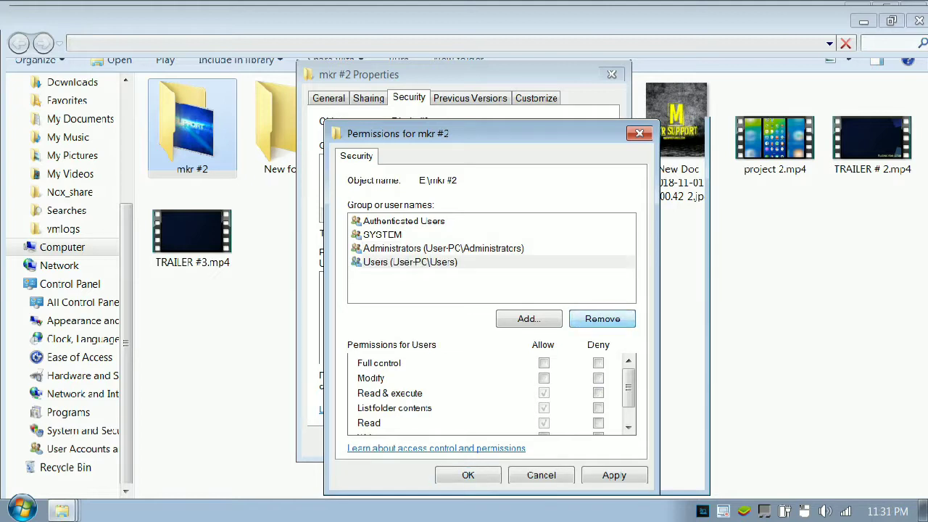
# Step: Apply the changed permissions of mkr #2 and close the permissions, properties and access message dialogs
pyautogui.hotkey('alt', 'a')
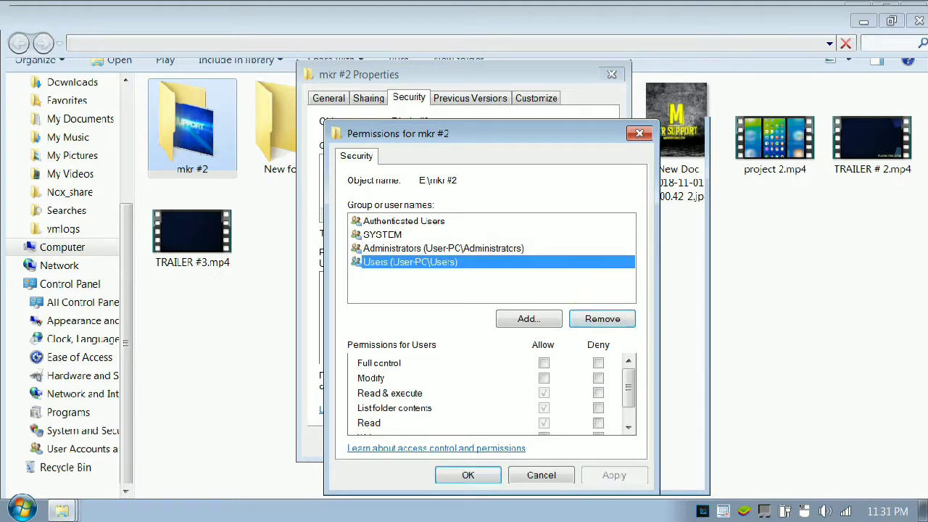
pyautogui.press('Return')
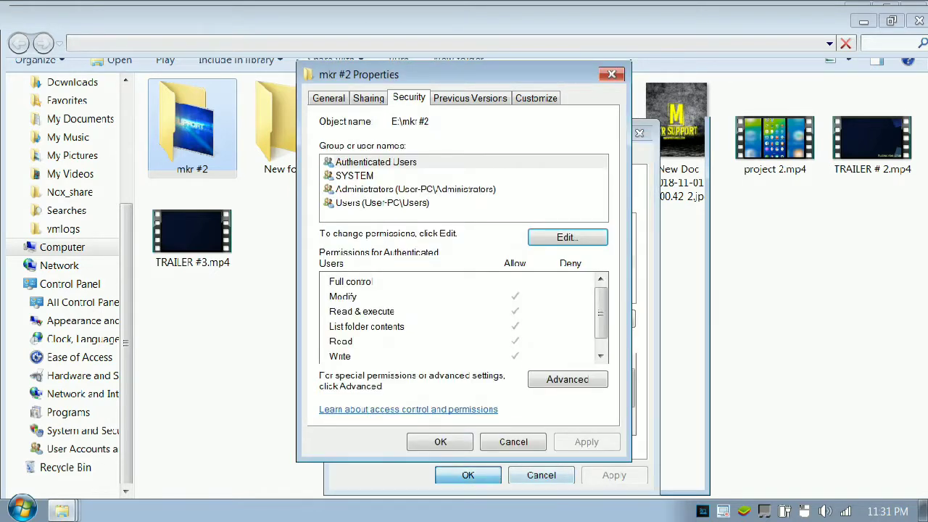
pyautogui.click(440, 441)
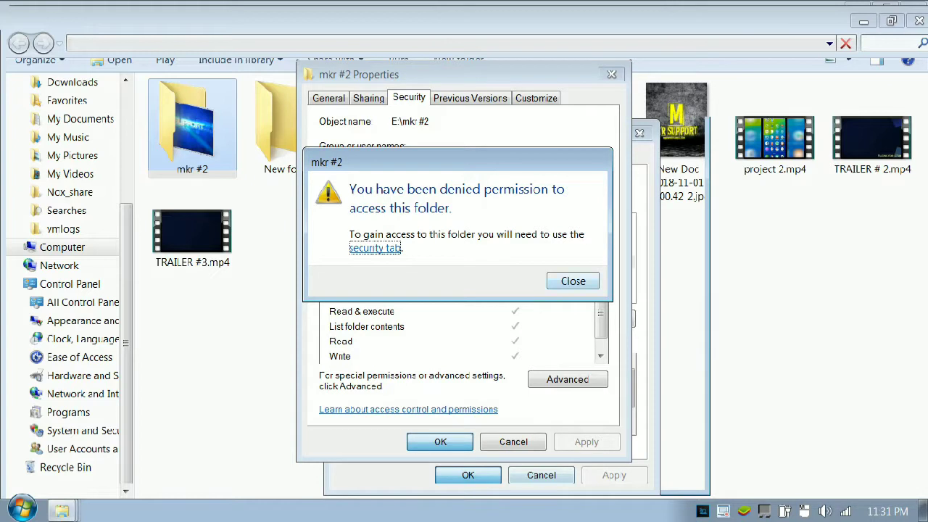
pyautogui.click(573, 281)
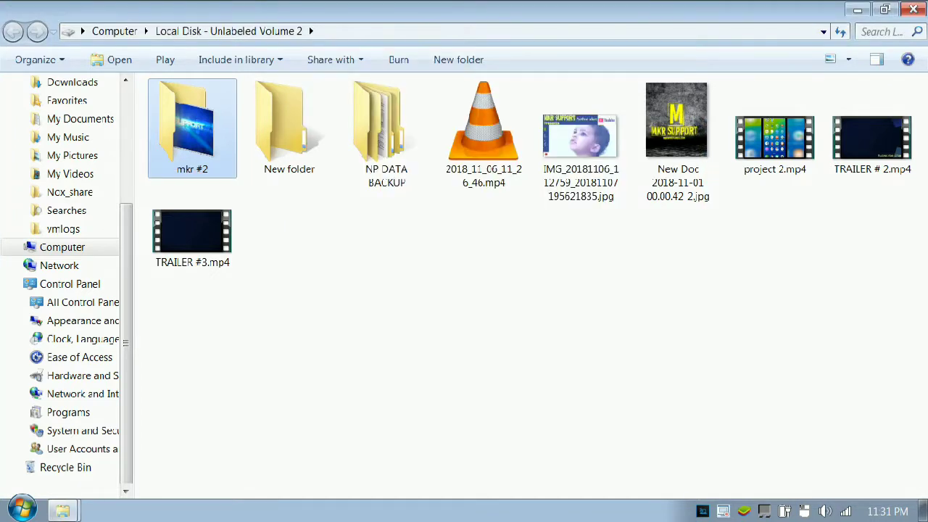
# Step: Refresh the drive's contents, request deletion of mkr #2 and decline moving it to the Recycle Bin
pyautogui.click(566, 305)
pyautogui.rightClick(345, 291)
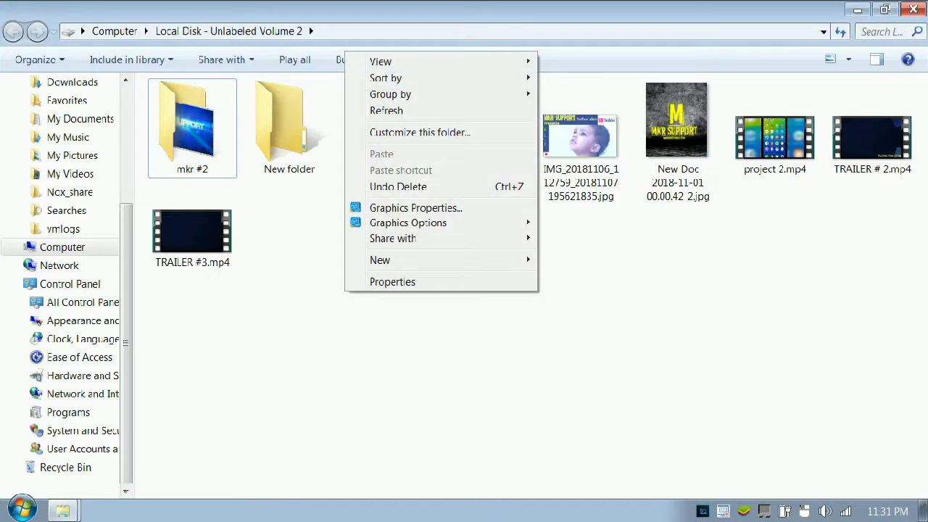
pyautogui.click(395, 110)
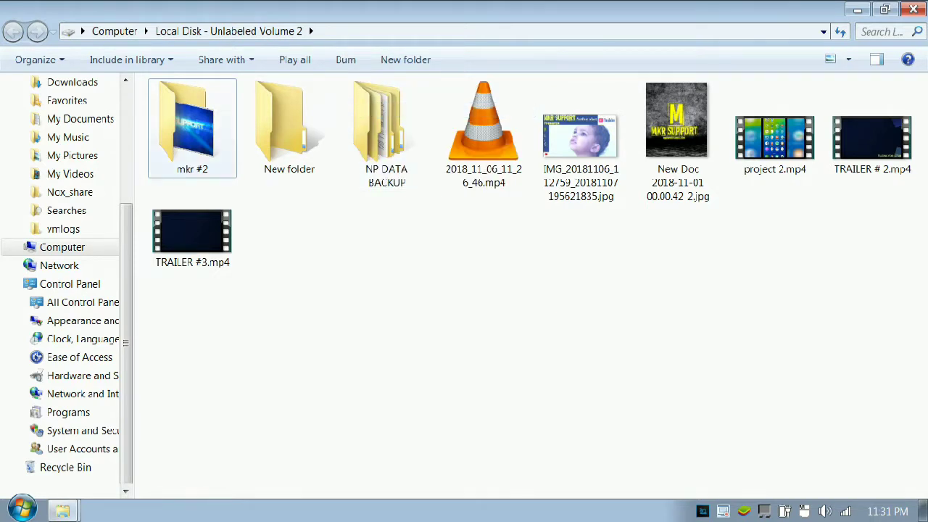
pyautogui.rightClick(218, 110)
pyautogui.press('Up')
pyautogui.press('Up')
pyautogui.press('Up')
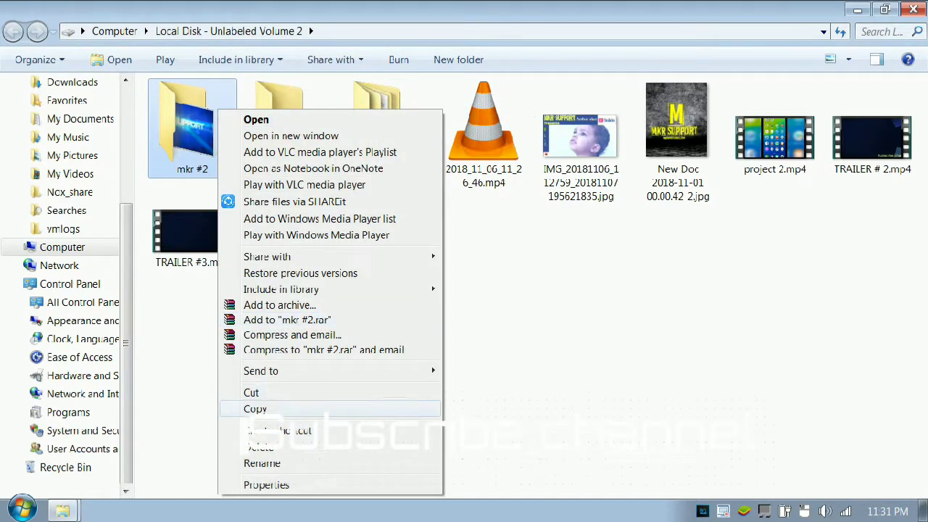
pyautogui.press('Return')
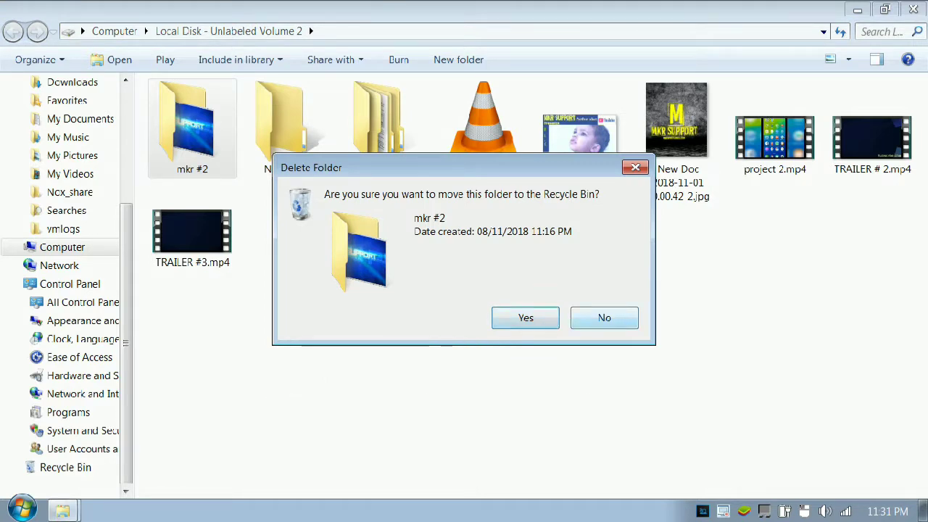
pyautogui.press('Tab')
pyautogui.press('Return')
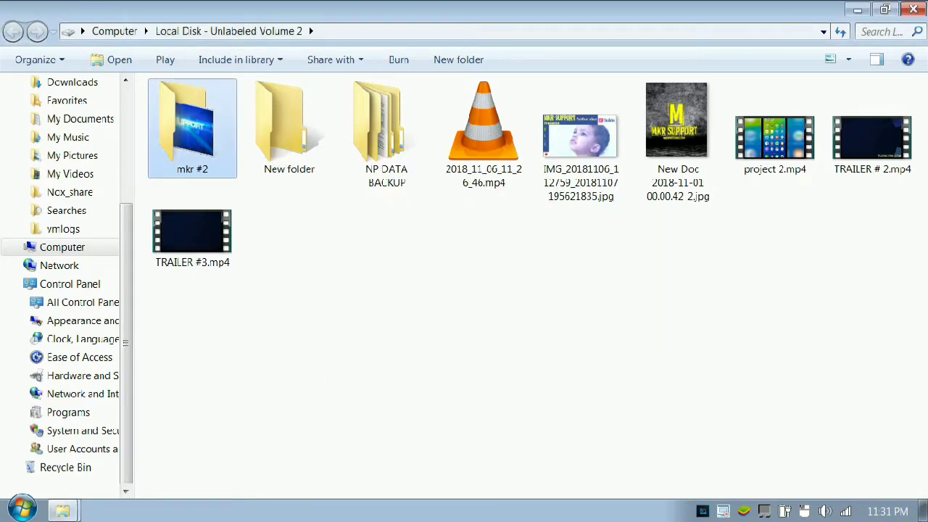
# Step: Open the unlocked mkr #2 folder on Local Disk - Unlabeled Volume 2
pyautogui.press('Menu')
pyautogui.press('Return')
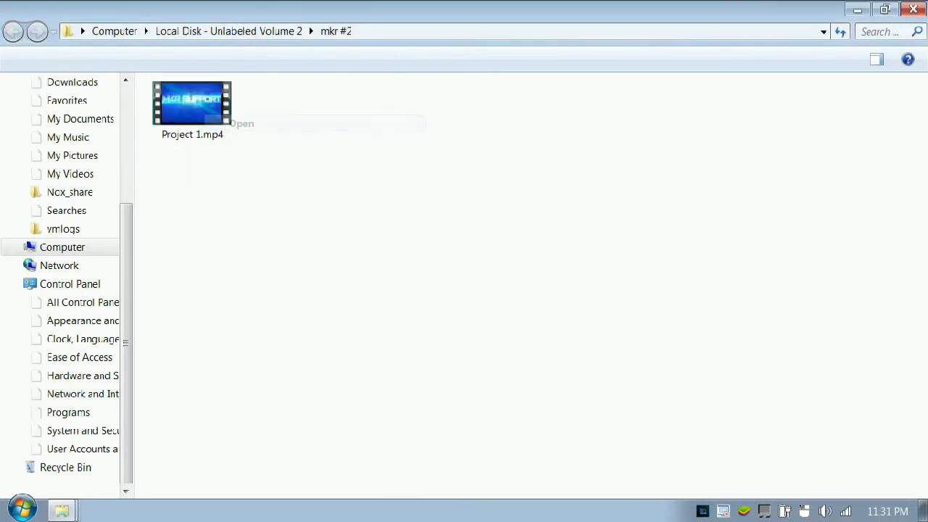
pyautogui.click(781, 193)
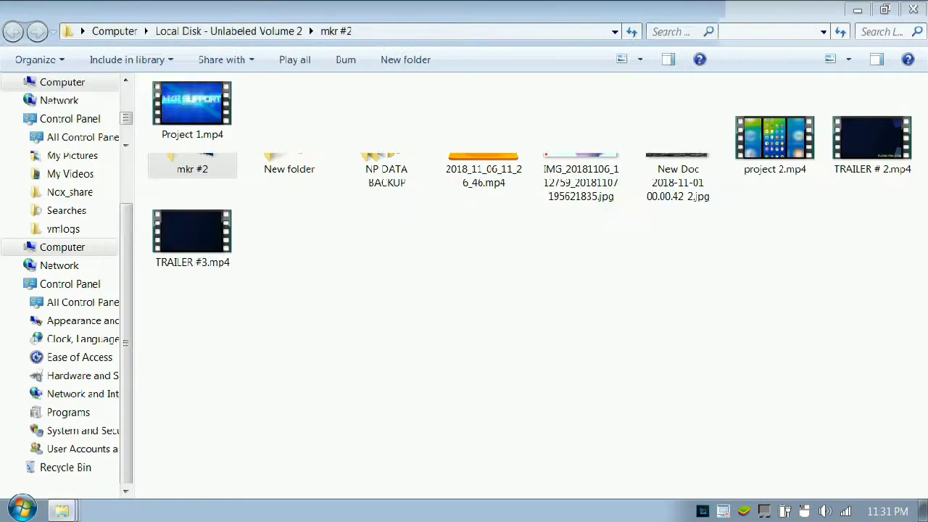
# Step: Play Project 1.mp4 from the mkr #2 folder, pause the video and close the player
pyautogui.rightClick(216, 102)
pyautogui.click(243, 114)
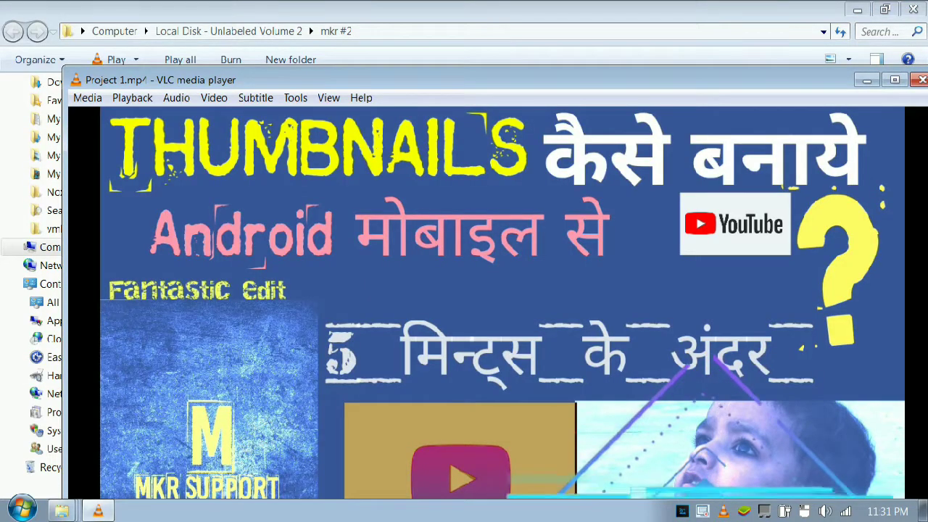
pyautogui.rightClick(605, 260)
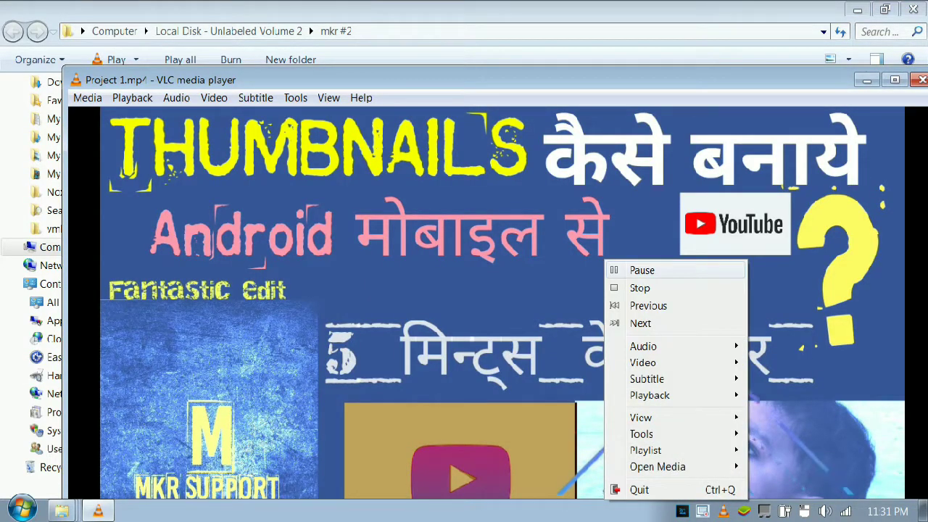
pyautogui.click(642, 270)
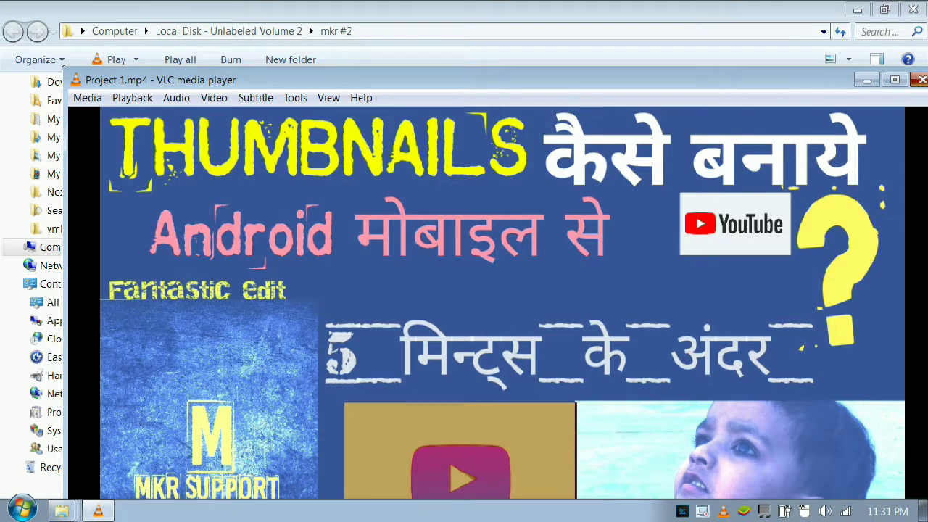
pyautogui.click(921, 79)
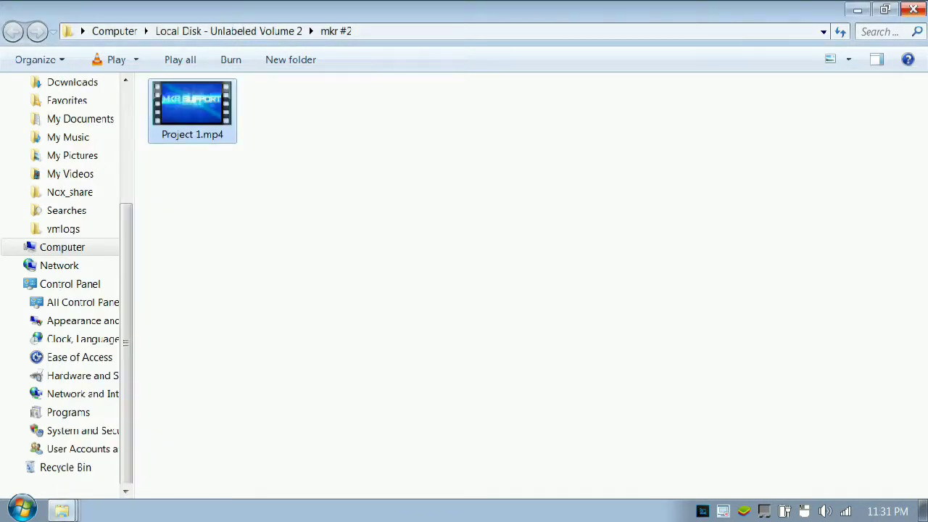
# Step: Leave the mkr #2 folder, return to the Computer view and close the file explorer window
pyautogui.click(914, 9)
pyautogui.hotkey('alt', 'Up')
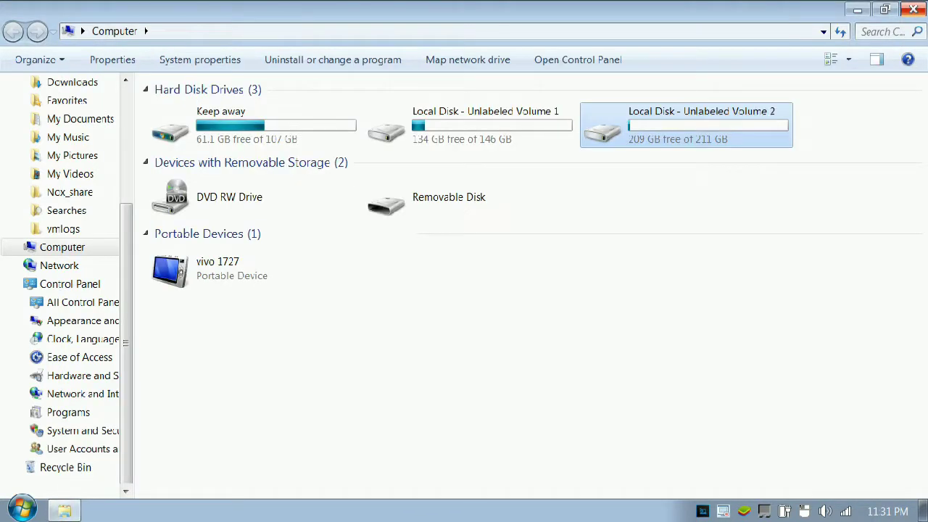
pyautogui.hotkey('alt', 'F4')
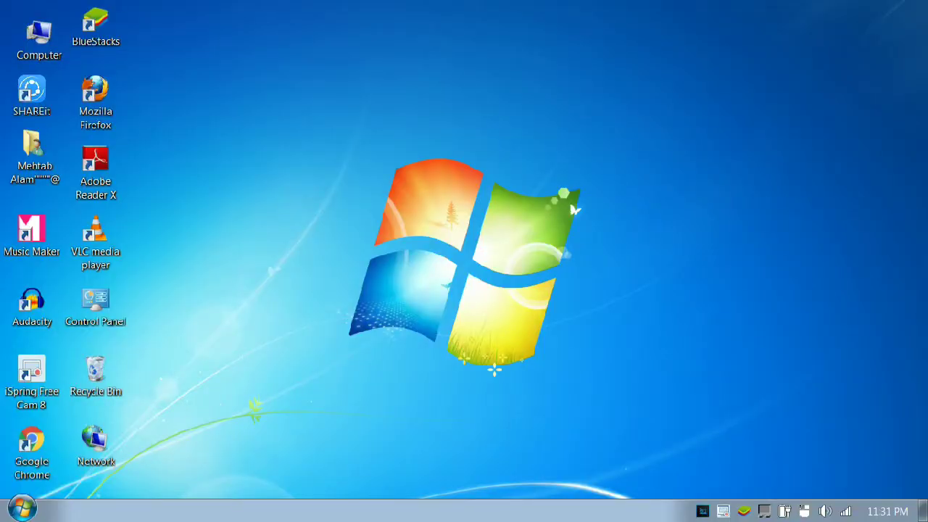
pyautogui.rightClick(463, 90)
pyautogui.click(506, 133)
pyautogui.rightClick(500, 130)
pyautogui.click(540, 172)
pyautogui.rightClick(455, 97)
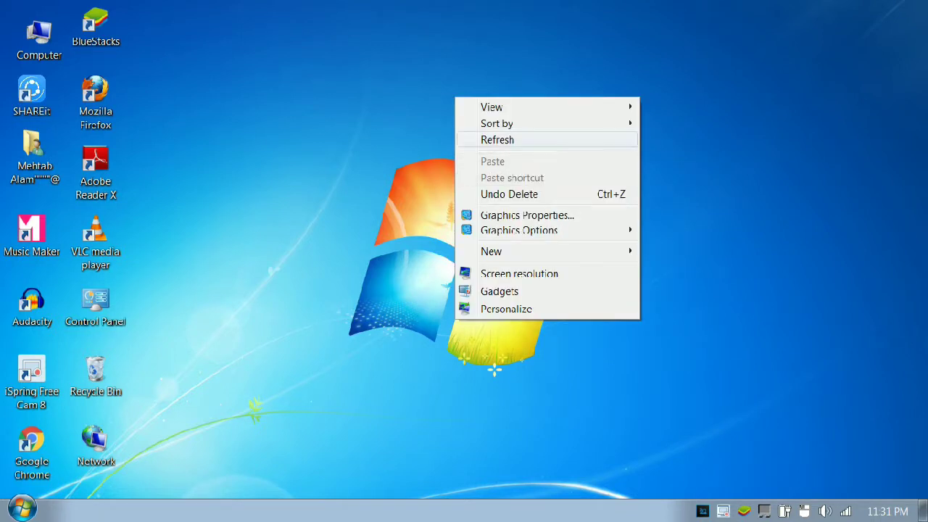
pyautogui.click(508, 140)
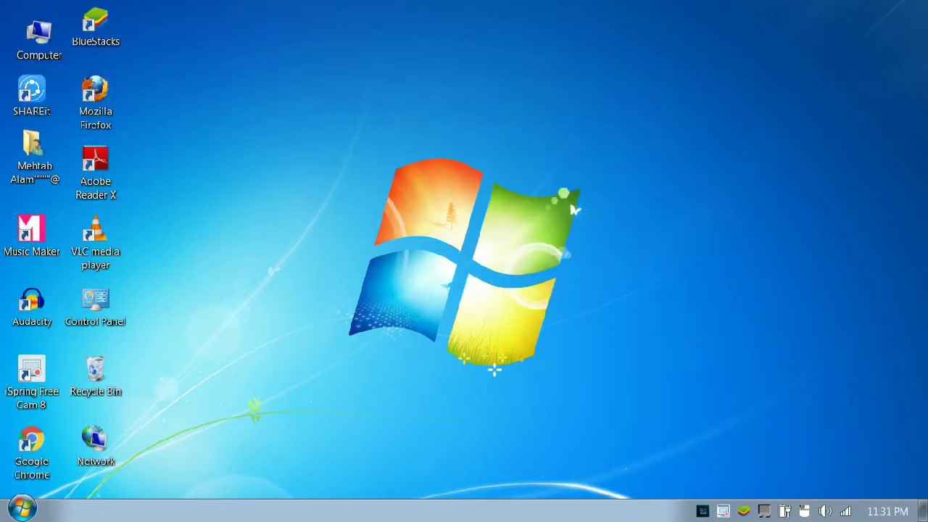
pyautogui.rightClick(501, 141)
pyautogui.click(545, 184)
pyautogui.rightClick(247, 94)
pyautogui.click(270, 137)
pyautogui.rightClick(213, 85)
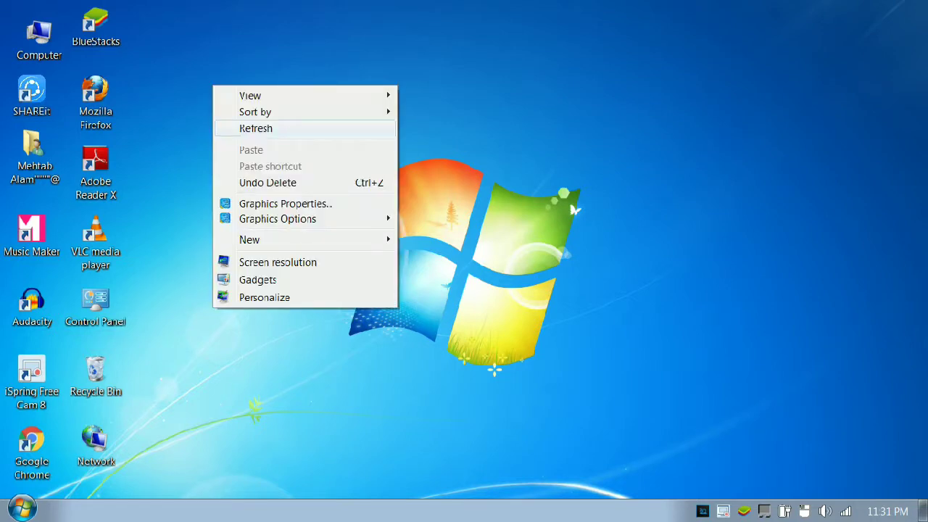
pyautogui.press('Return')
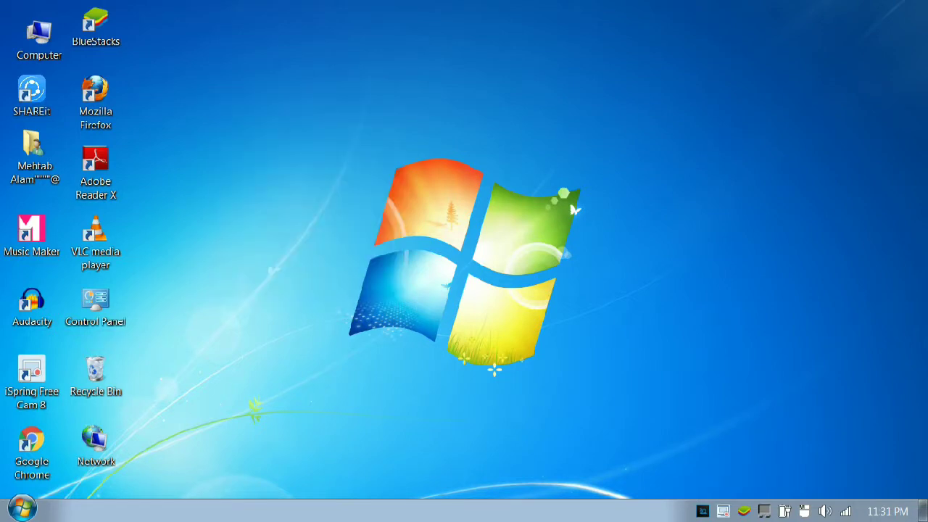
pyautogui.rightClick(243, 131)
pyautogui.click(286, 175)
pyautogui.rightClick(215, 103)
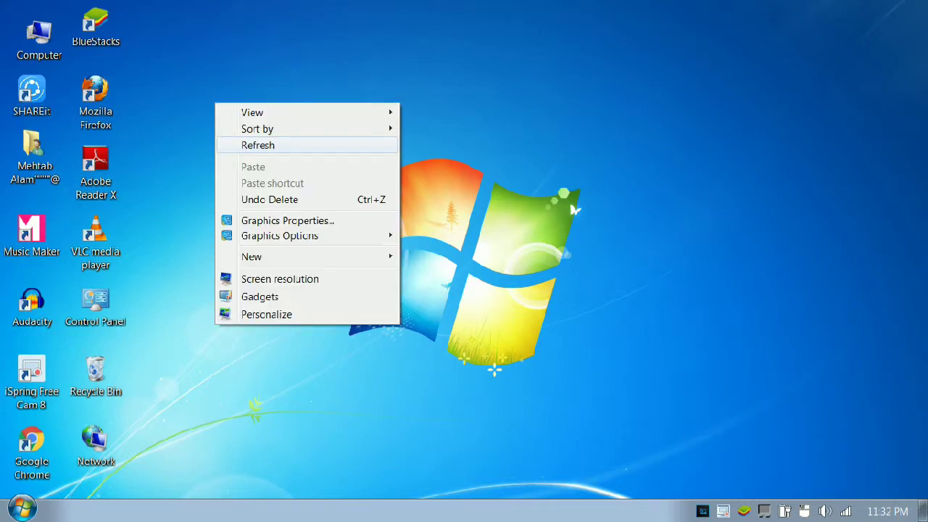
pyautogui.click(259, 145)
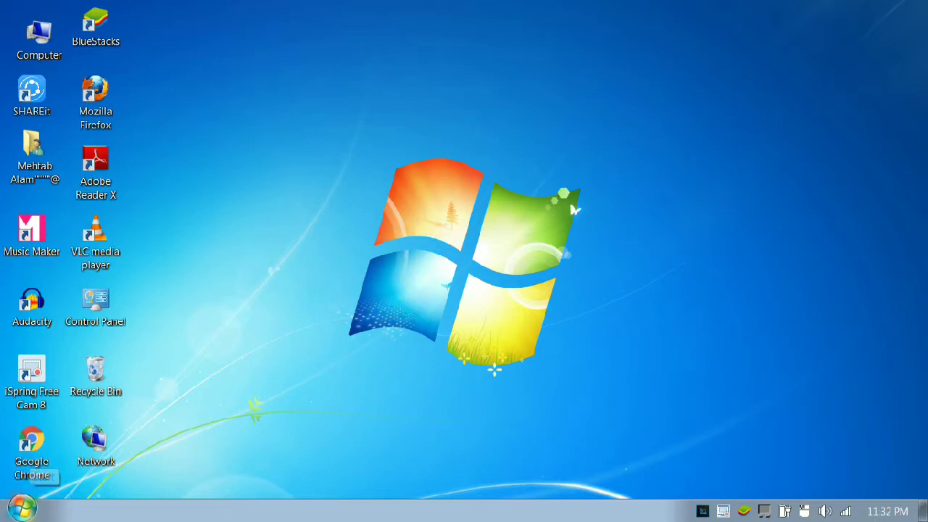
pyautogui.click(723, 512)
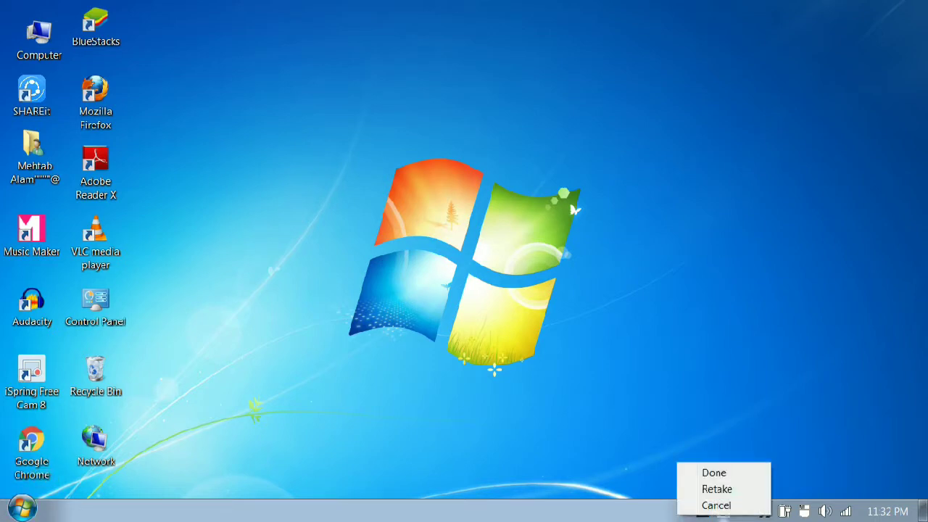